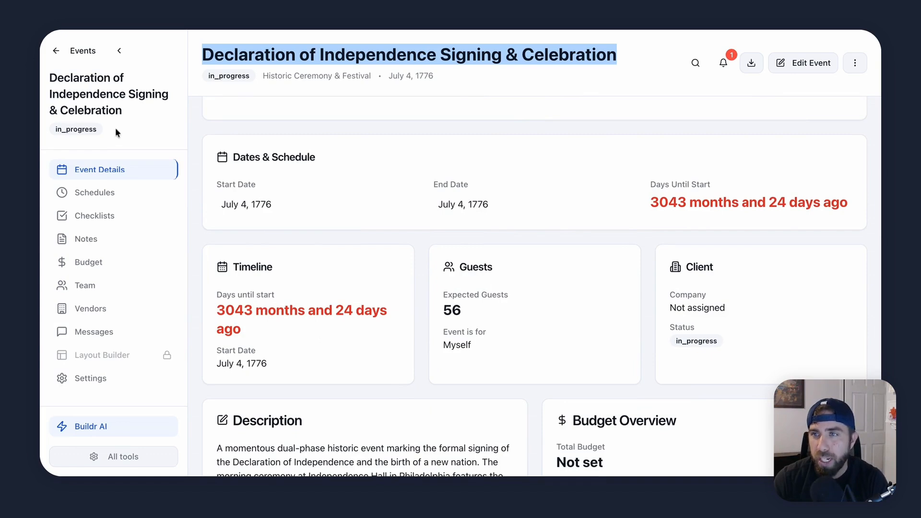
# Step: Examine the schedule and the budgeted expense categories of the Declaration of Independence Signing & Celebration event
pyautogui.click(106, 196)
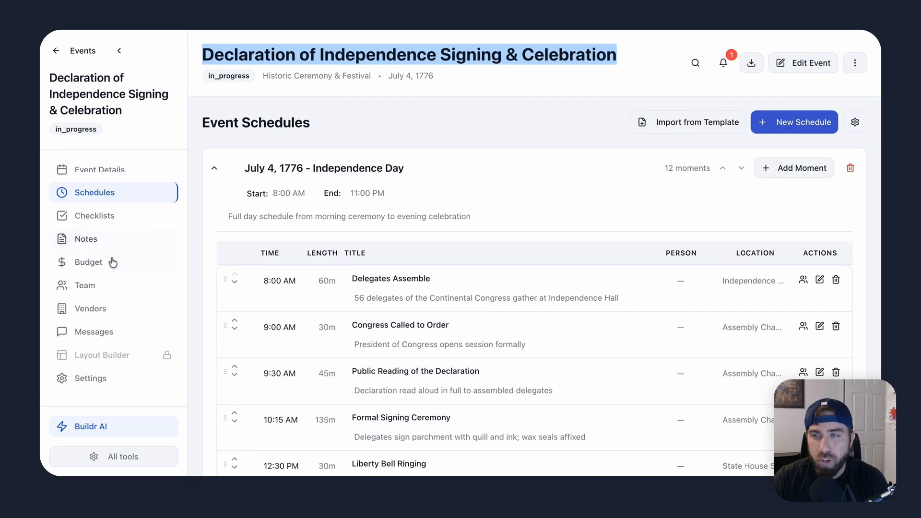
pyautogui.click(113, 262)
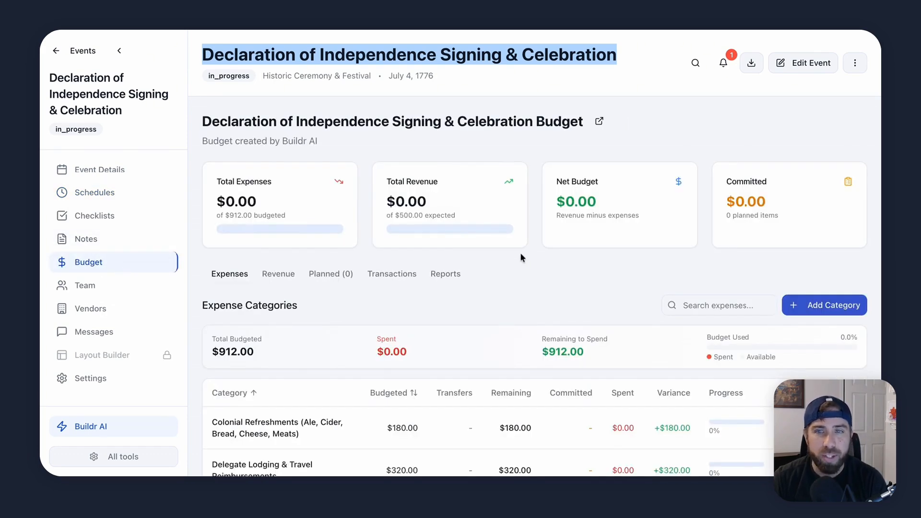
pyautogui.scroll(-3, 522, 310)
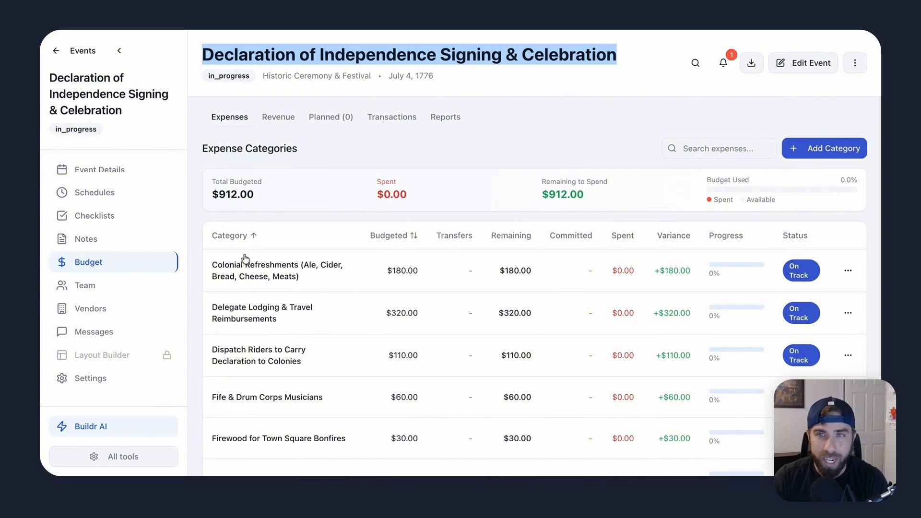
pyautogui.scroll(-1, 363, 381)
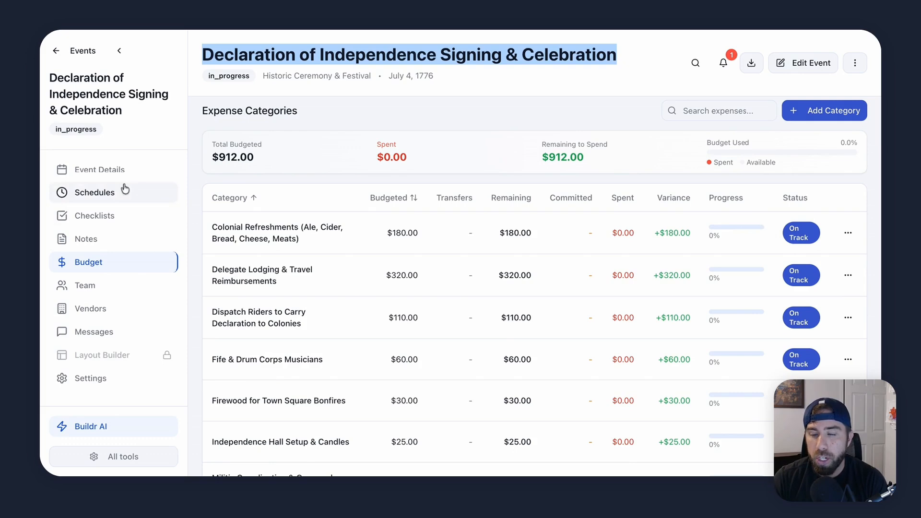
# Step: Return to the list of all events and open the budget page of the Miller Family Reunion event
pyautogui.click(82, 52)
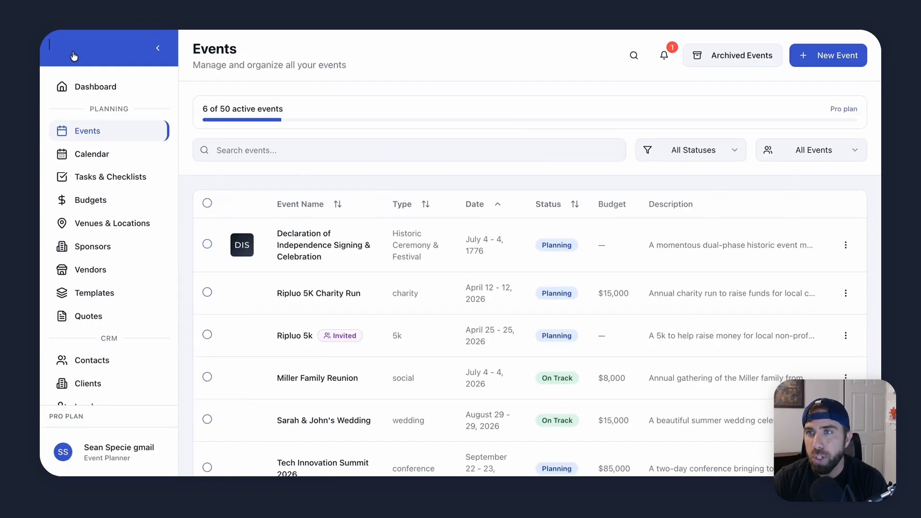
pyautogui.scroll(-2, 382, 364)
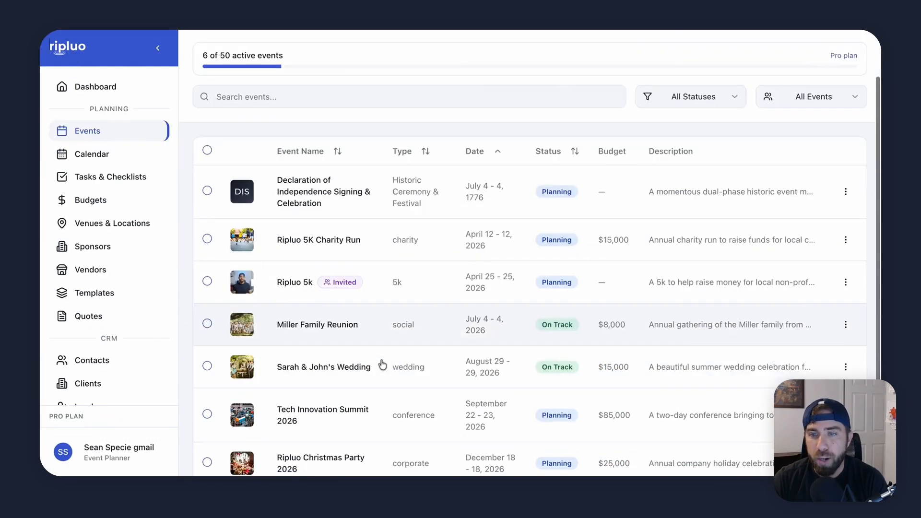
pyautogui.click(309, 326)
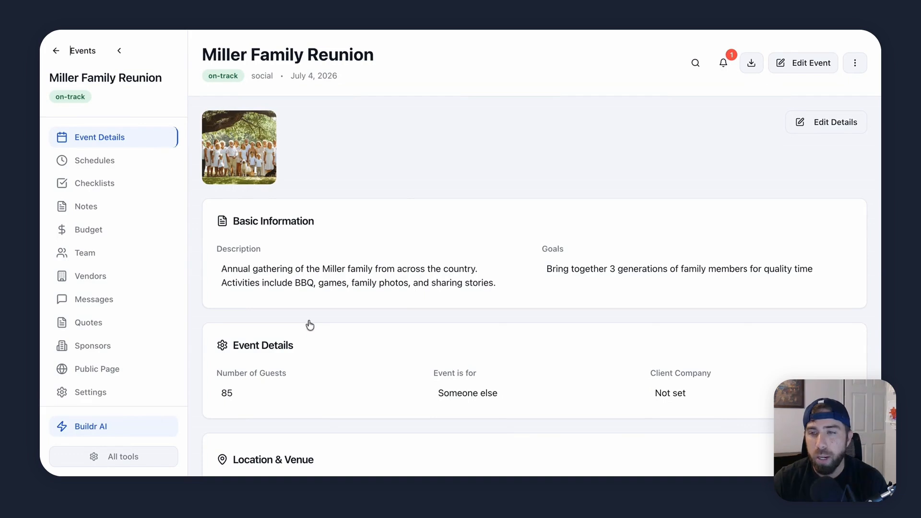
pyautogui.click(97, 426)
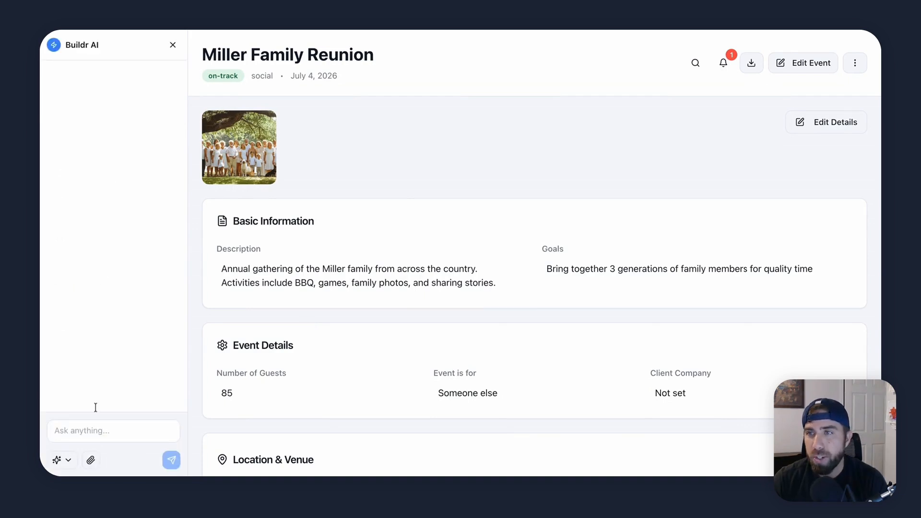
pyautogui.click(172, 45)
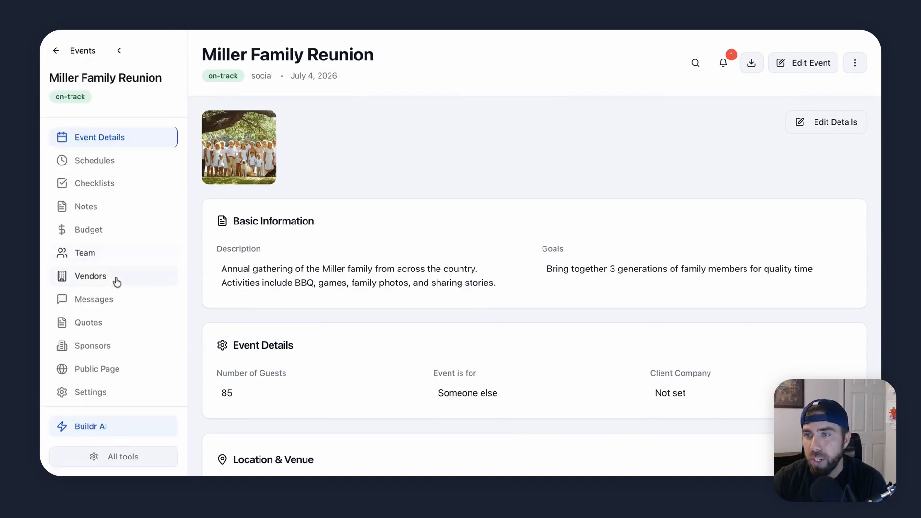
pyautogui.click(111, 229)
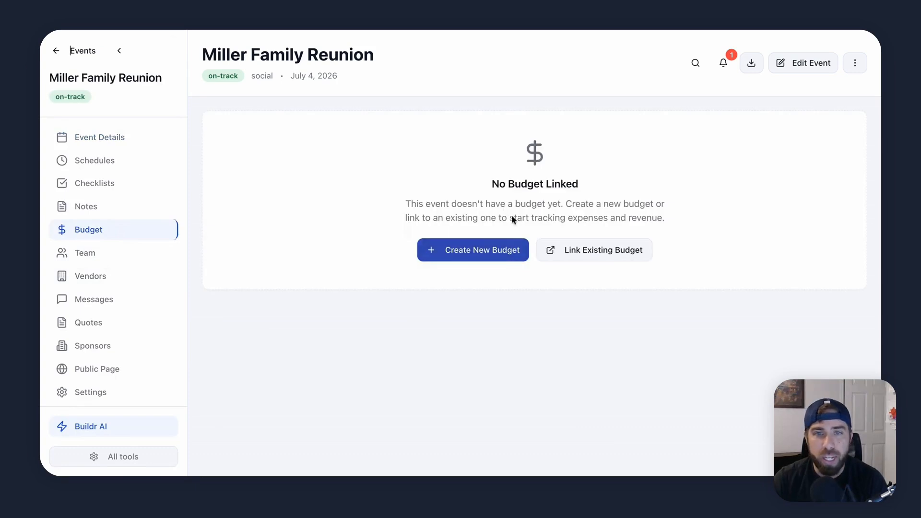
# Step: Have Buildr AI build a full budget using the prompt "Create a complete budget with expense and revenue categories for a family reunion for 150 people"
pyautogui.click(96, 434)
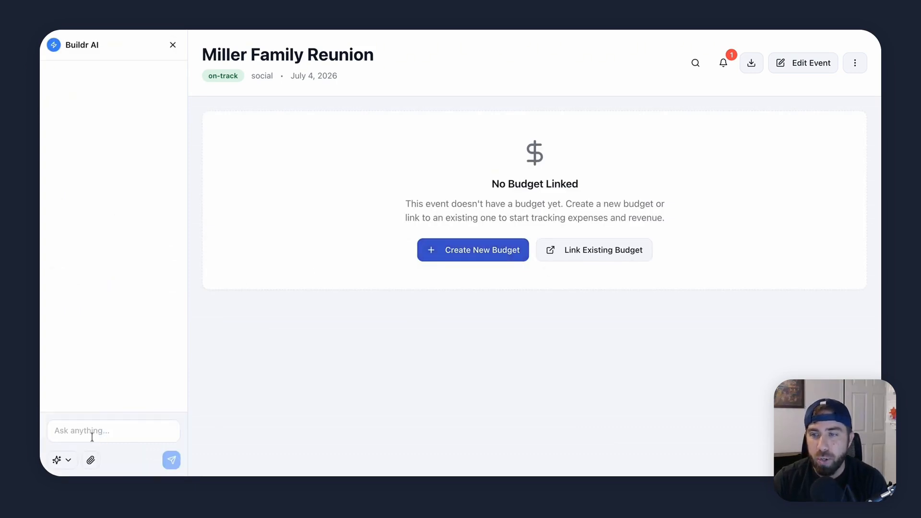
pyautogui.click(67, 461)
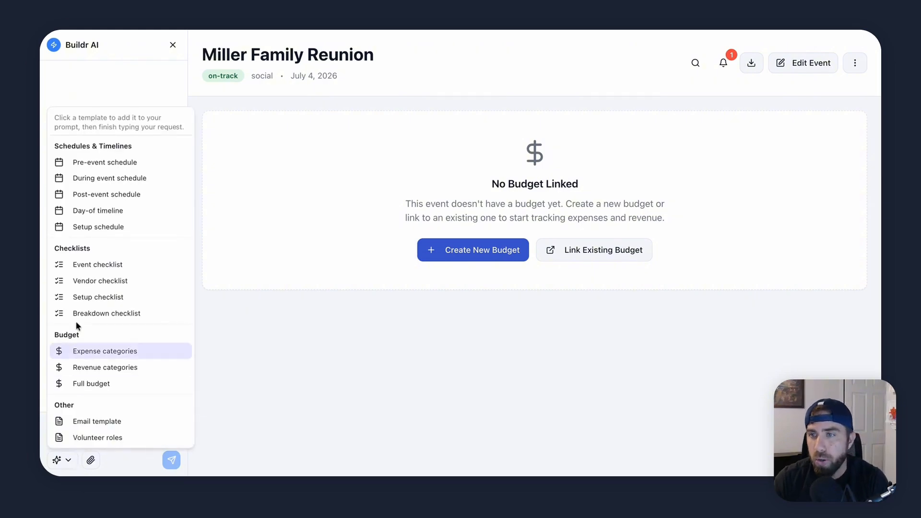
pyautogui.click(93, 390)
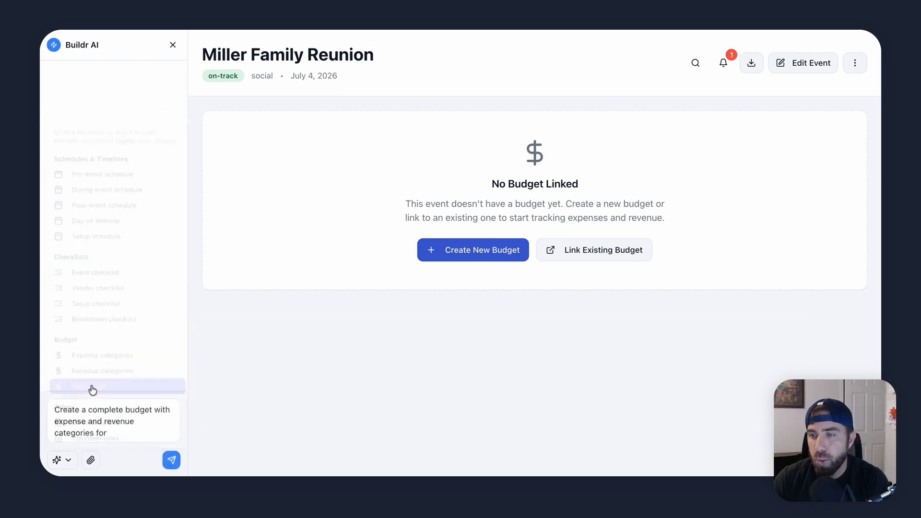
pyautogui.click(128, 435)
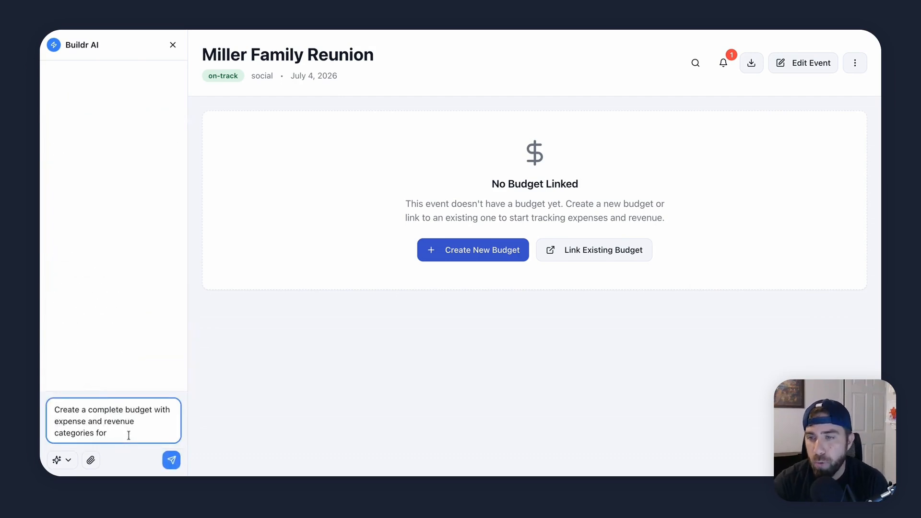
pyautogui.write('a family reuni')
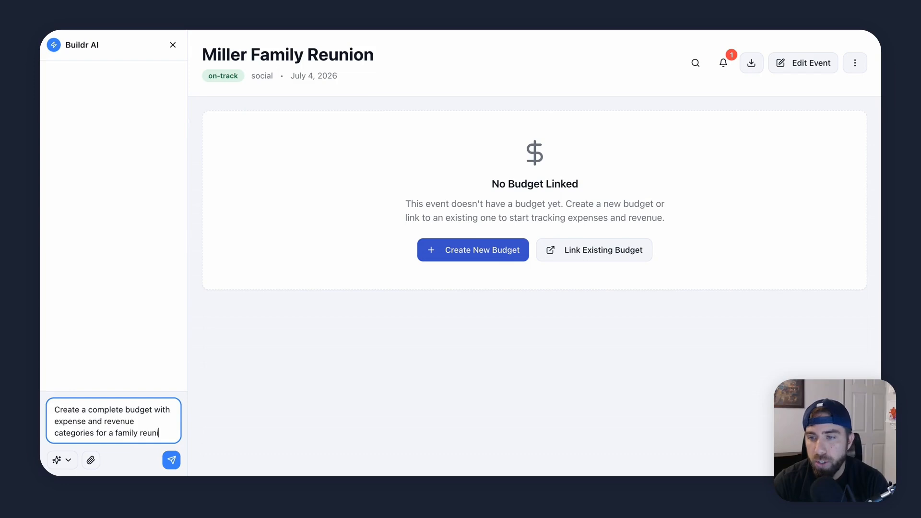
pyautogui.write('on for ')
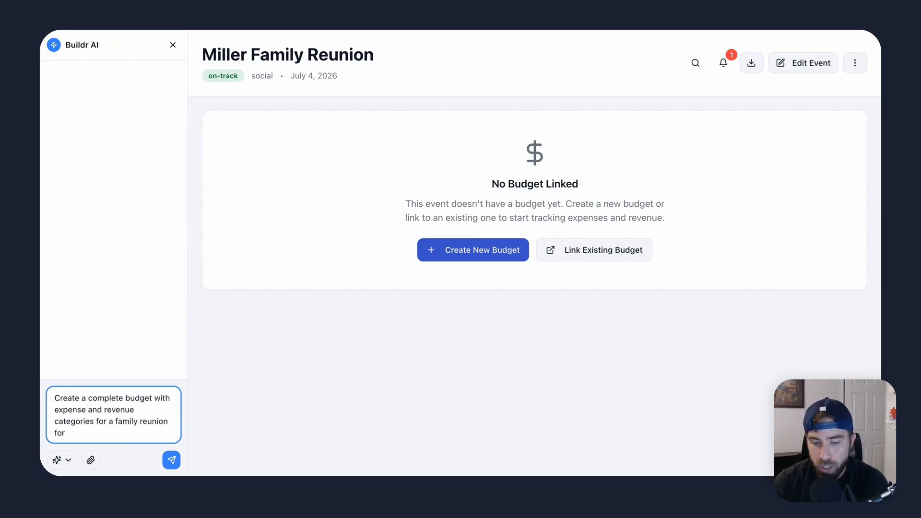
pyautogui.write('150 people')
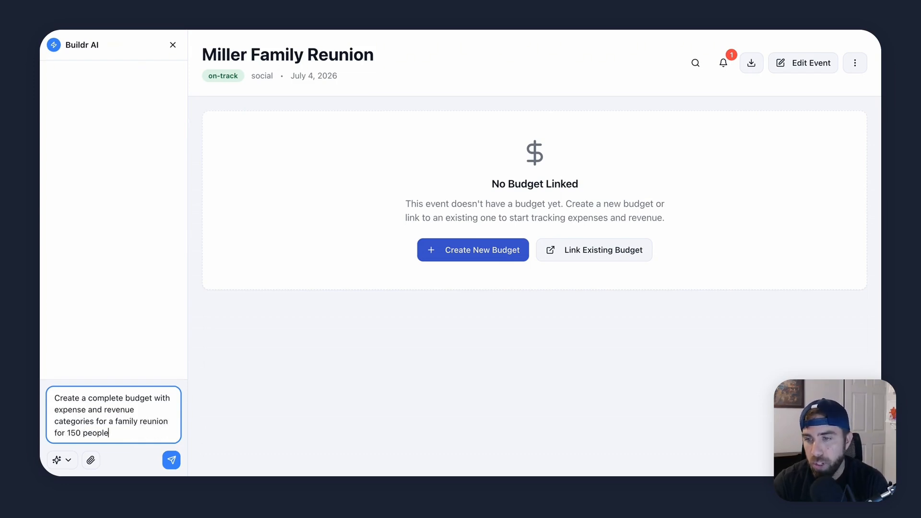
pyautogui.press('Return')
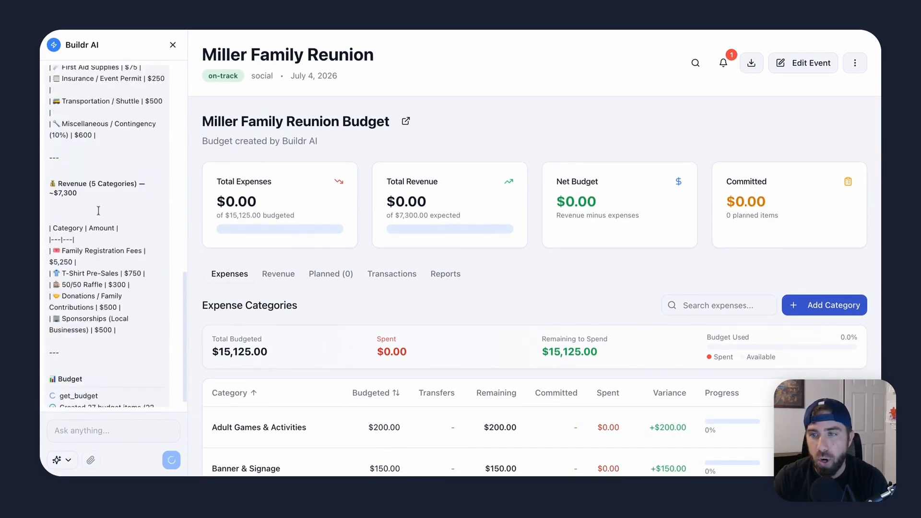
# Step: Review the expense categories and revenue categories of the generated reunion budget, including their budgeted and target amounts
pyautogui.scroll(-5, 474, 353)
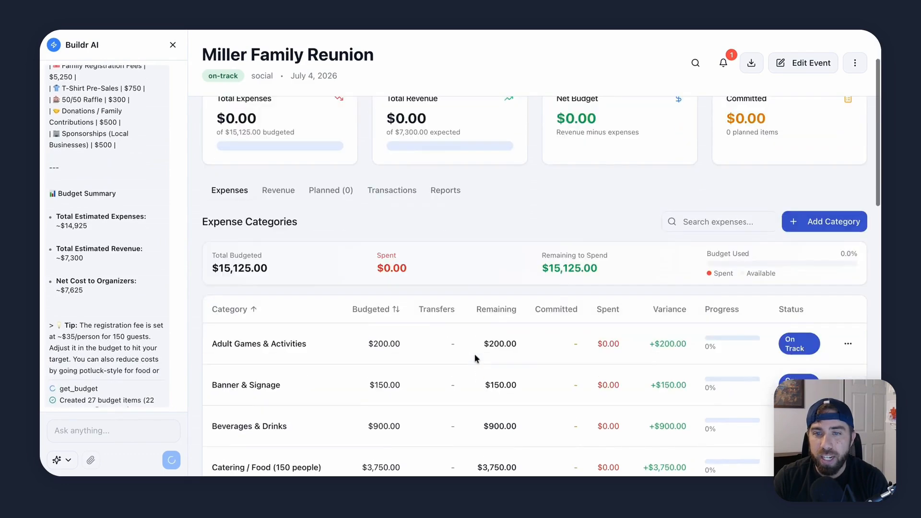
pyautogui.scroll(-12, 474, 353)
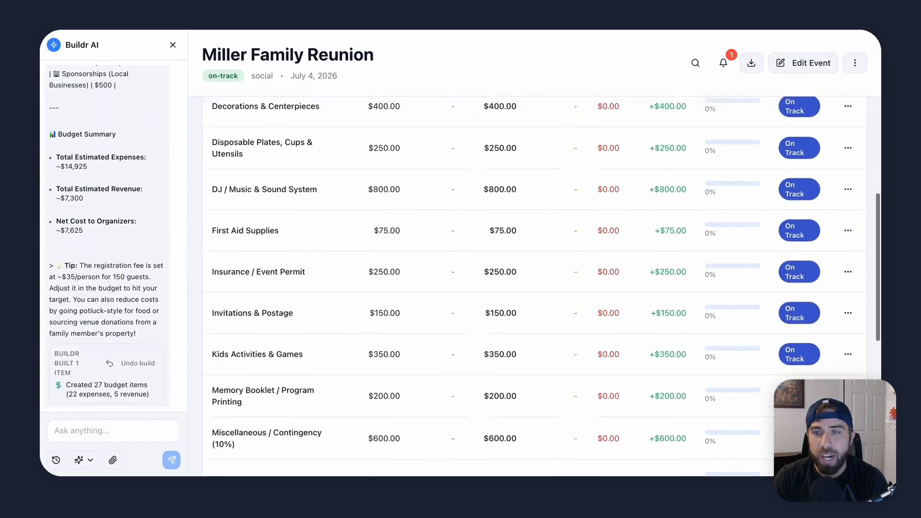
pyautogui.scroll(-2, 407, 415)
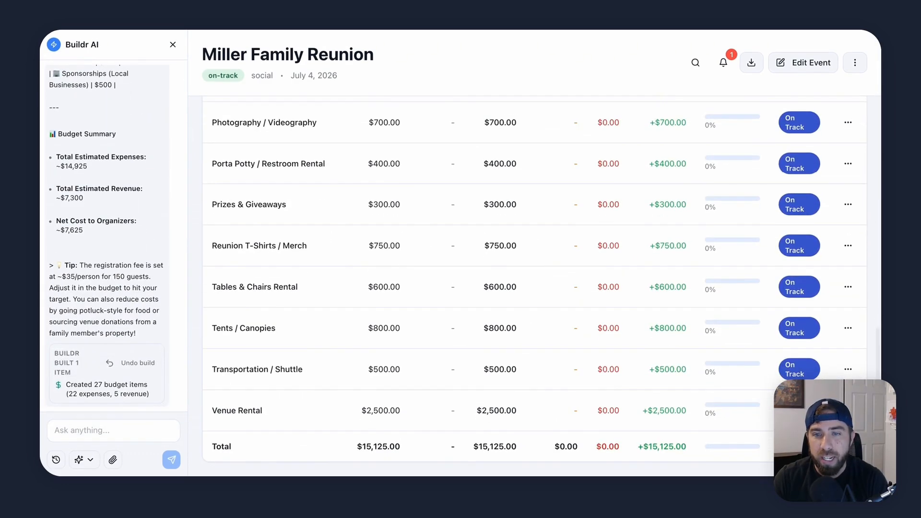
pyautogui.scroll(1, 267, 346)
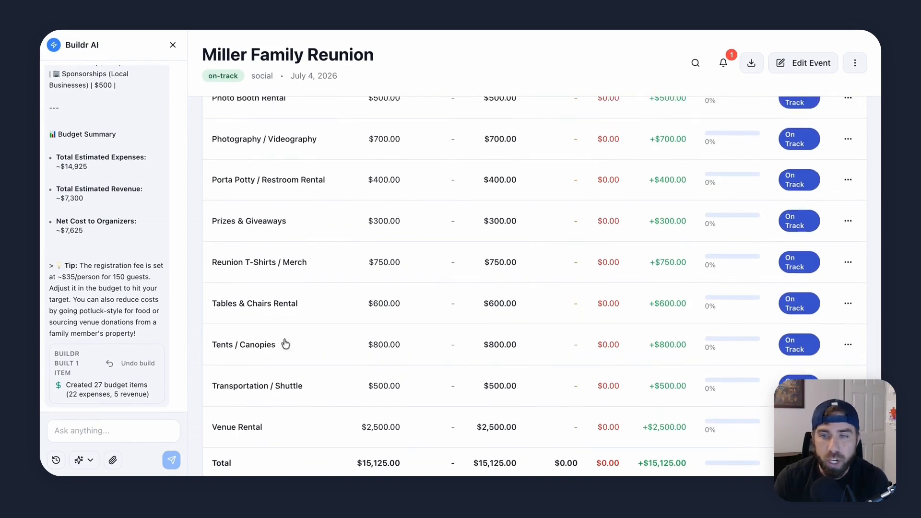
pyautogui.scroll(15, 301, 294)
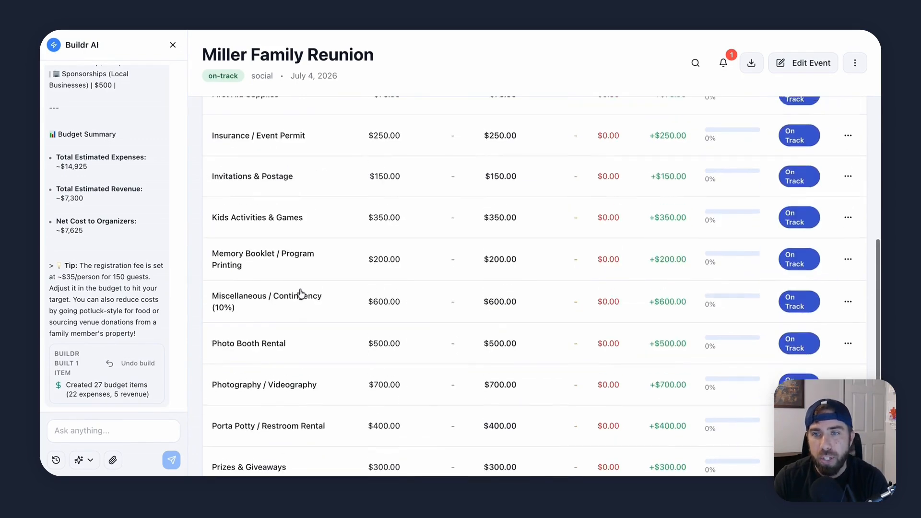
pyautogui.scroll(3, 541, 269)
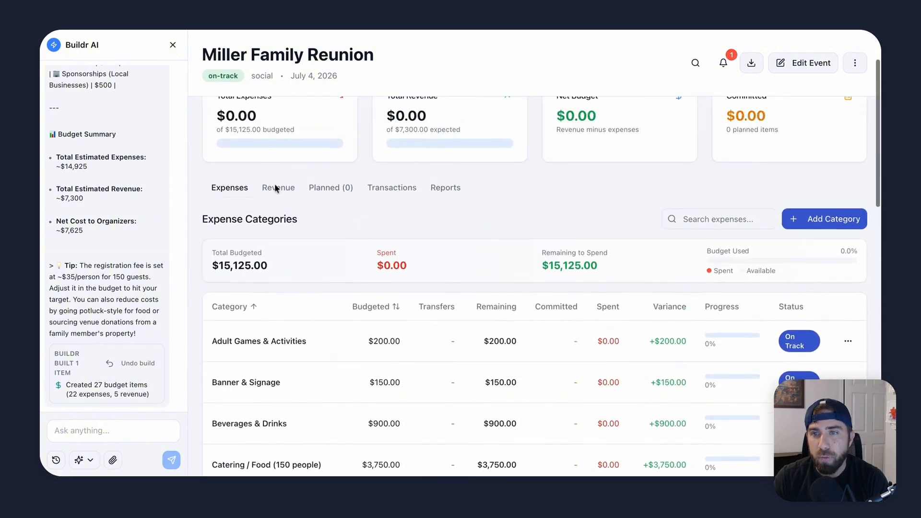
pyautogui.click(273, 191)
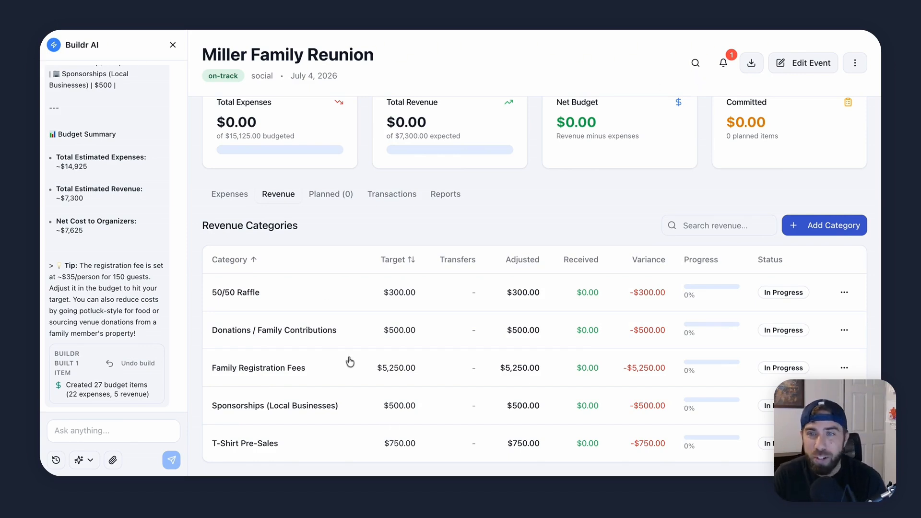
pyautogui.click(231, 198)
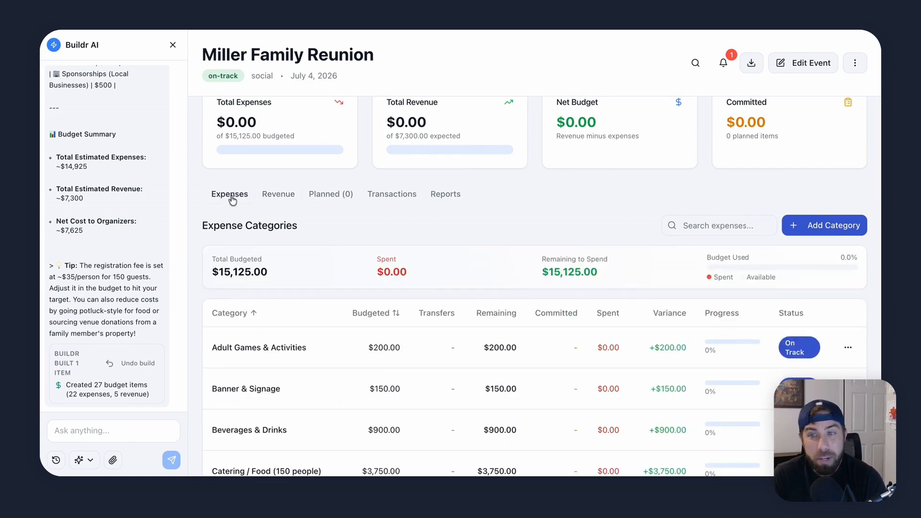
pyautogui.scroll(-3, 395, 370)
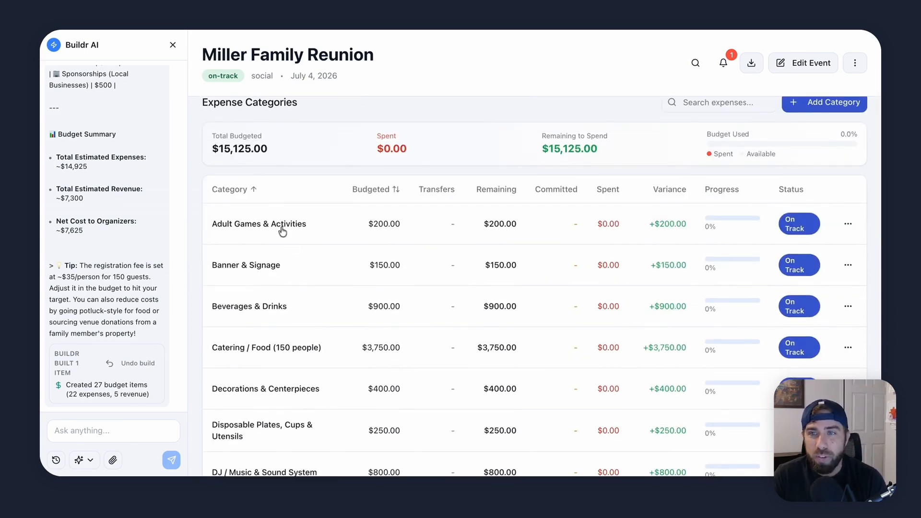
pyautogui.scroll(2, 283, 231)
# Step: Add the description "Spend $10 and get a ticket. When win they get half and half is for expenses." to the 50/50 Raffle revenue category
pyautogui.click(275, 158)
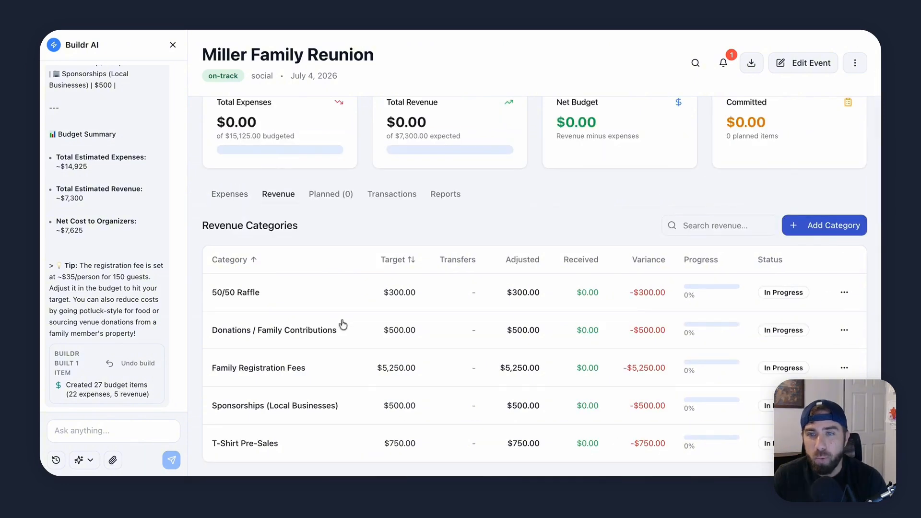
pyautogui.click(282, 299)
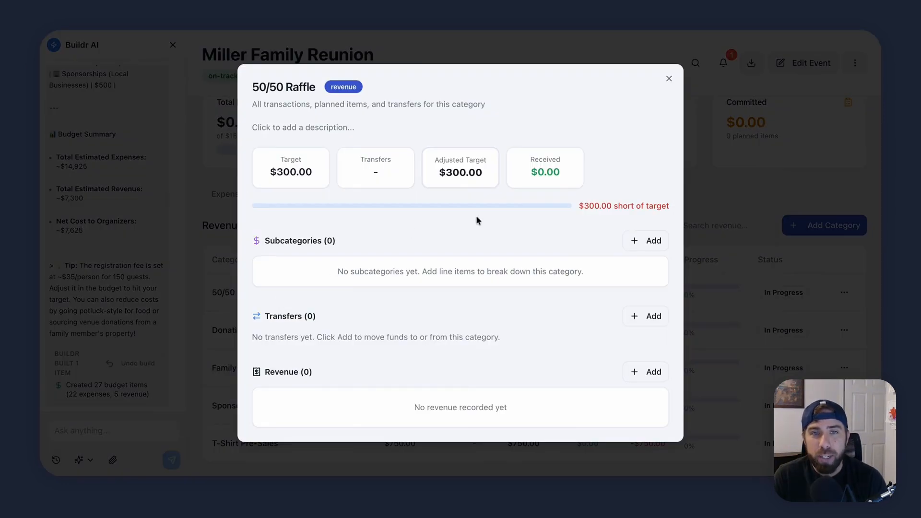
pyautogui.click(319, 127)
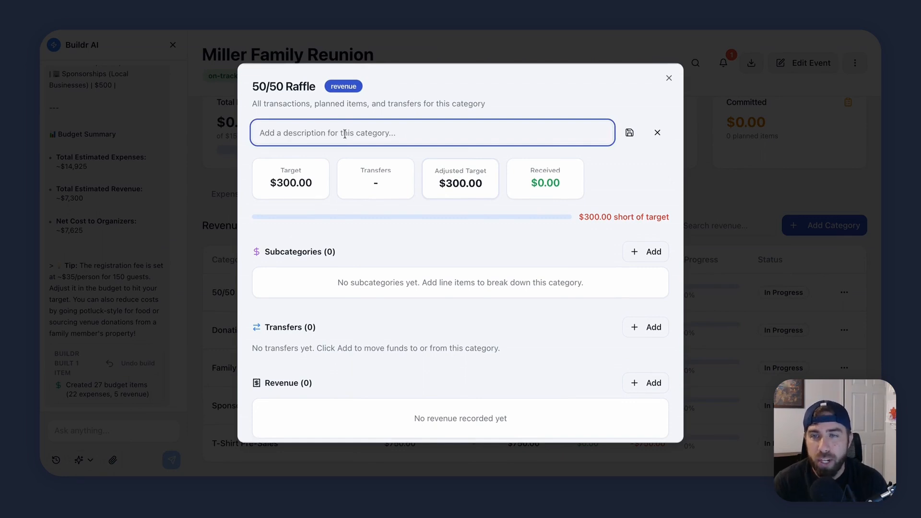
pyautogui.write('Spend ')
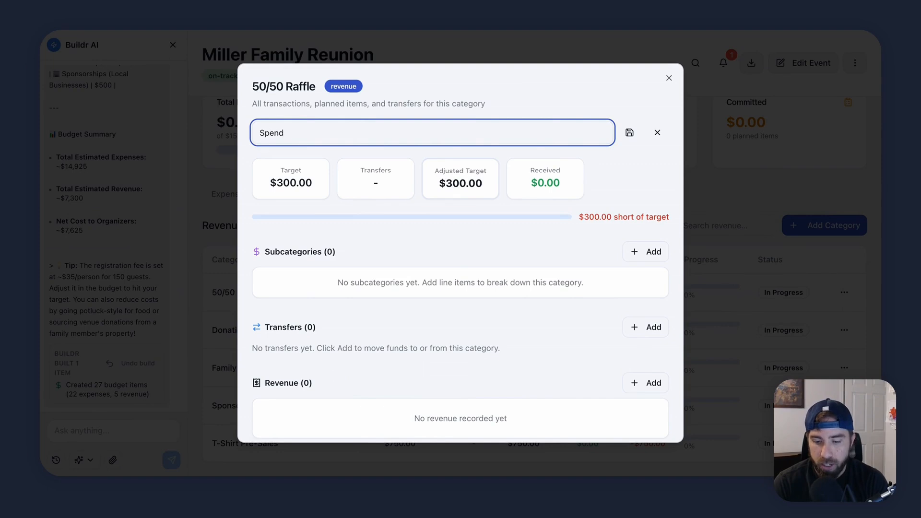
pyautogui.write('$1')
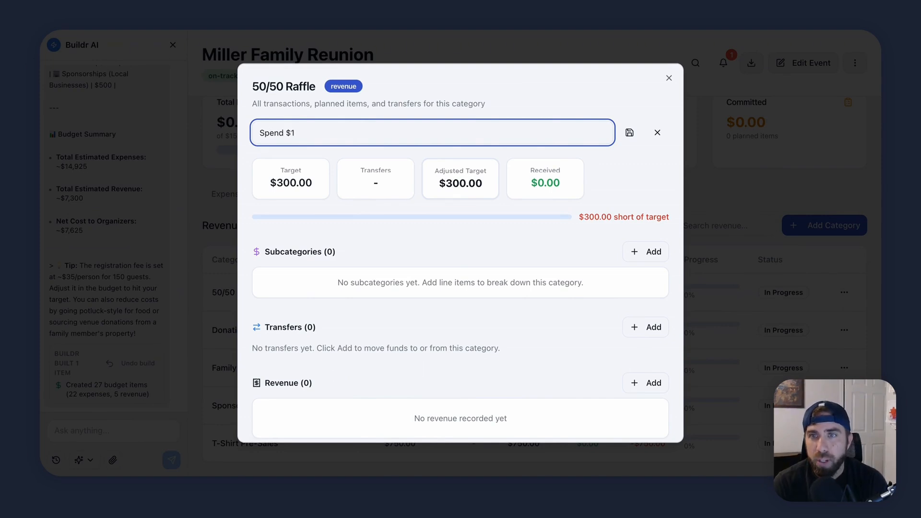
pyautogui.write(' and get a ticket')
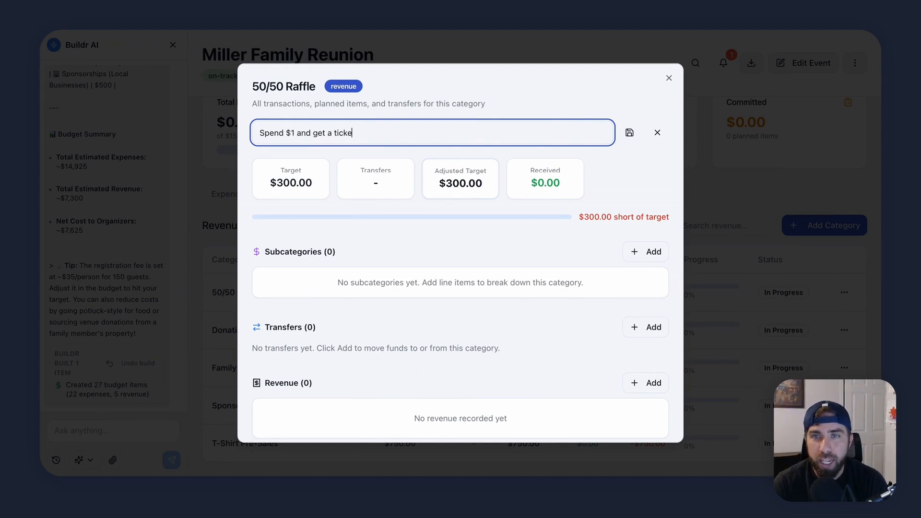
pyautogui.click(292, 133)
pyautogui.write('0')
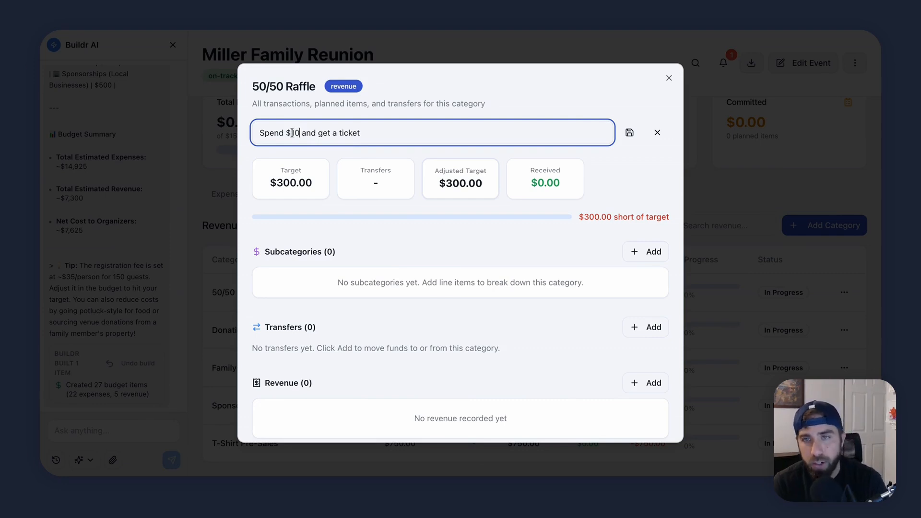
pyautogui.click(415, 135)
pyautogui.write('. W')
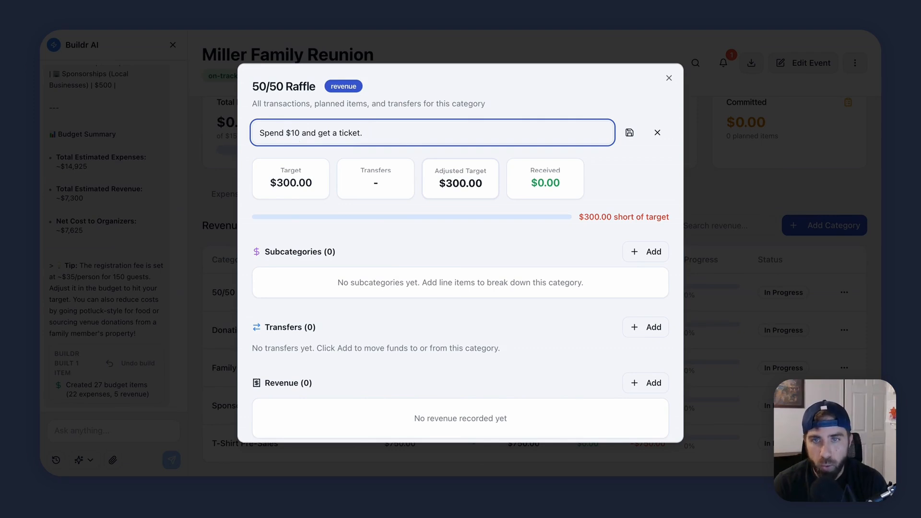
pyautogui.write('When win')
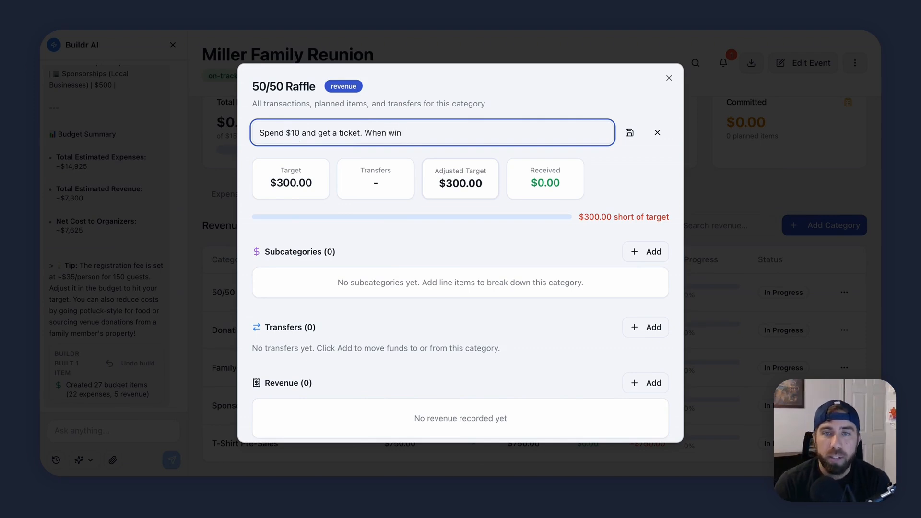
pyautogui.write(' they ')
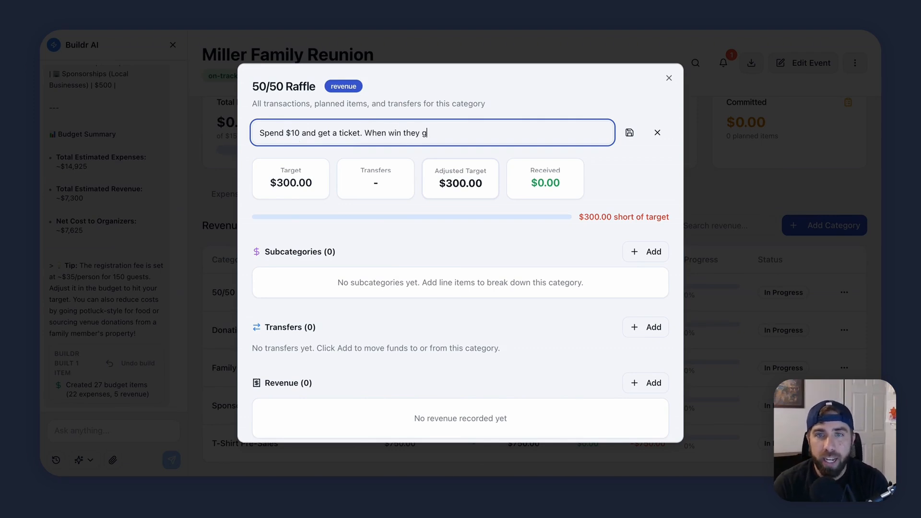
pyautogui.write('get half and half is')
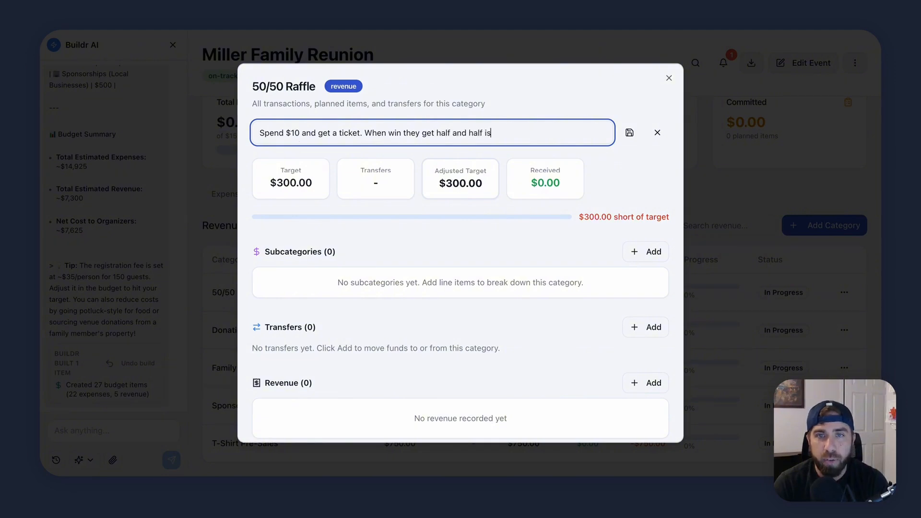
pyautogui.write(' for expenses.')
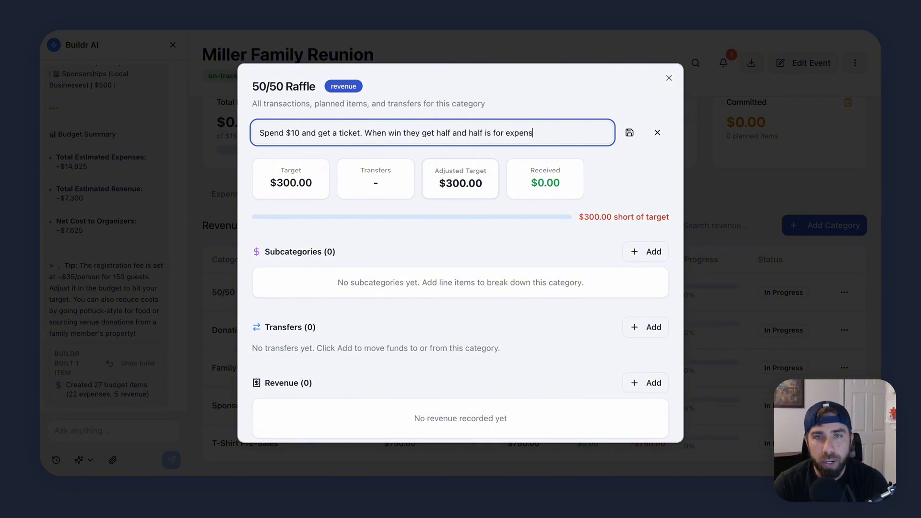
pyautogui.click(629, 134)
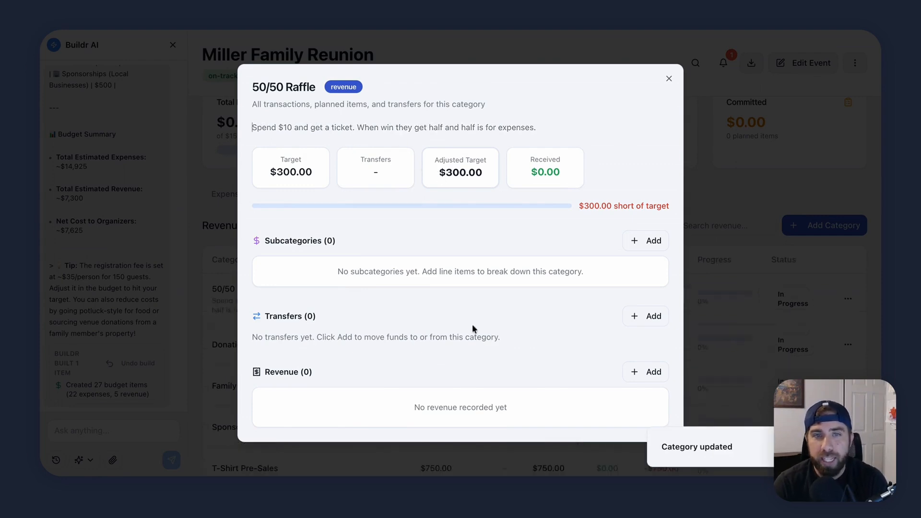
pyautogui.click(669, 79)
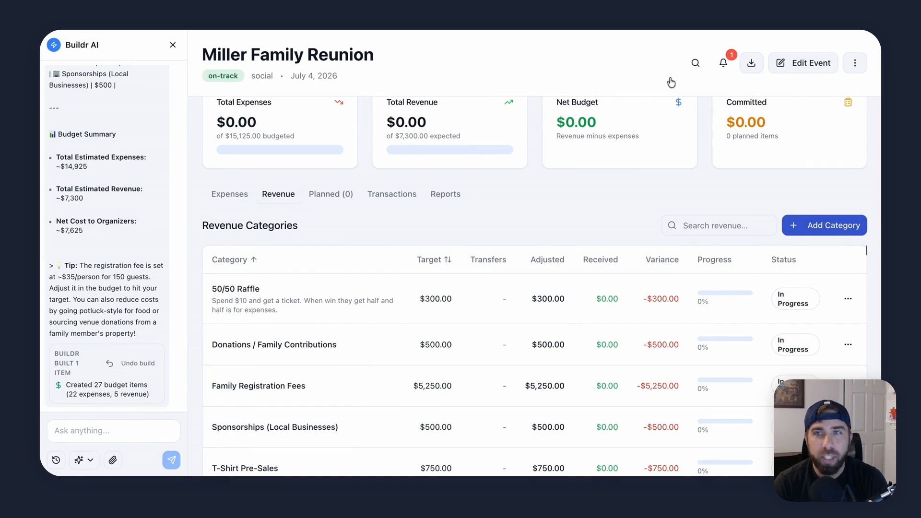
# Step: Change the 50/50 Raffle category's amount type to Calculated (Qty × Price) with quantity 75, unit price 10 and unit label "tickets", and save it
pyautogui.click(847, 299)
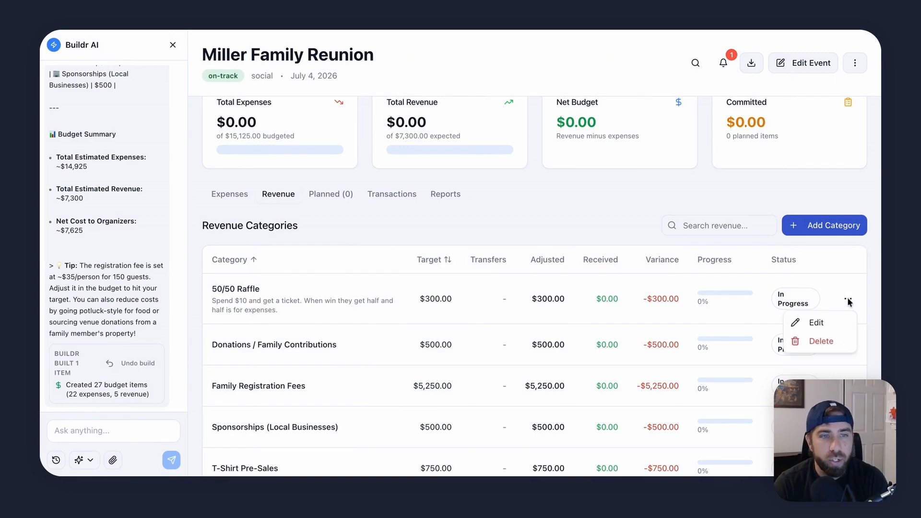
pyautogui.click(815, 323)
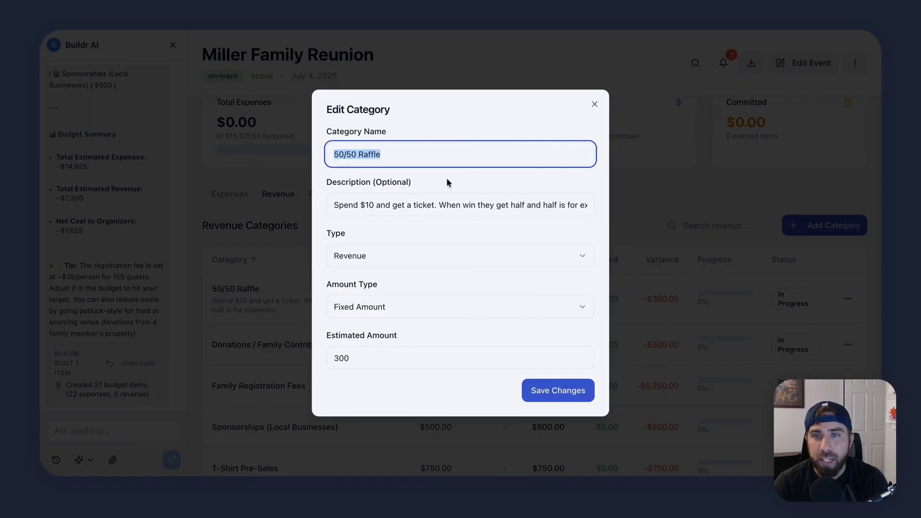
pyautogui.click(382, 262)
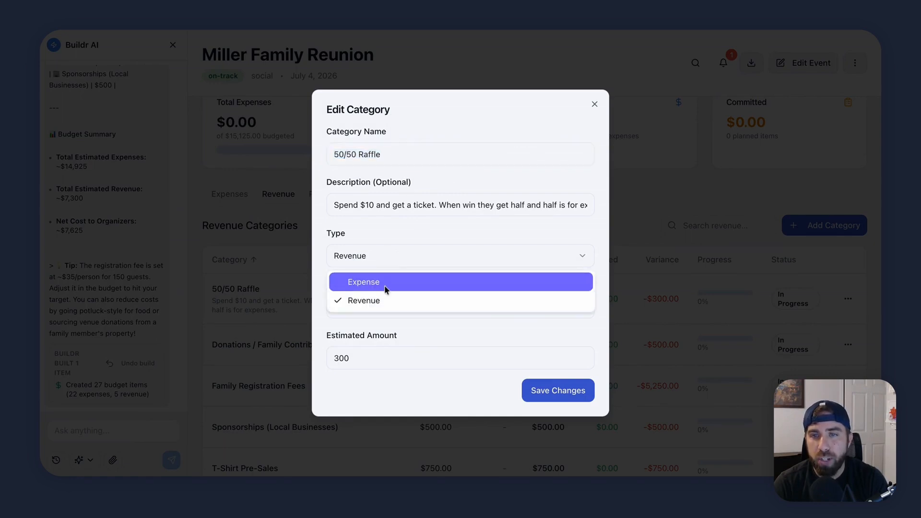
pyautogui.click(394, 237)
pyautogui.click(379, 311)
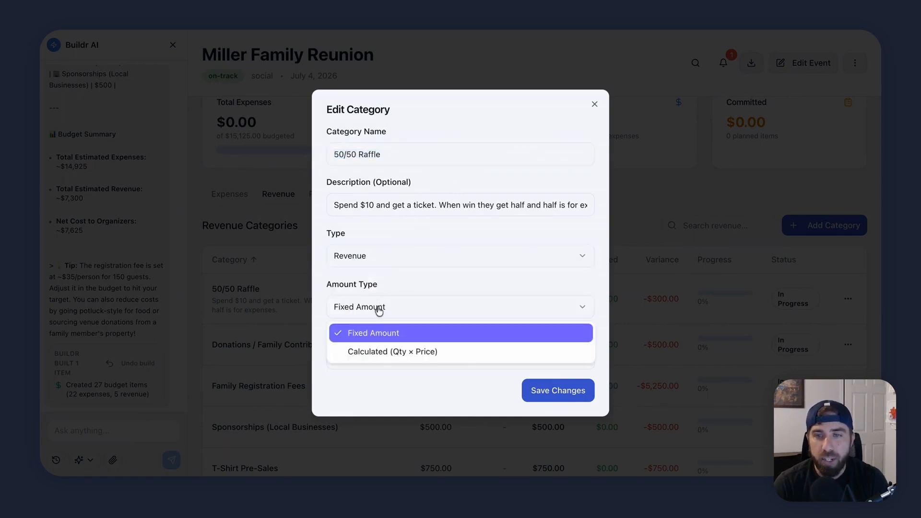
pyautogui.click(379, 352)
pyautogui.click(363, 358)
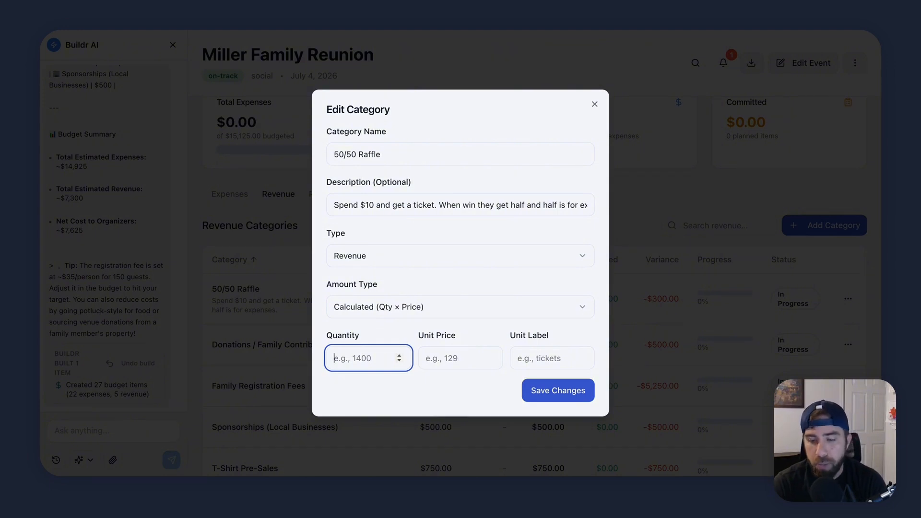
pyautogui.write('75')
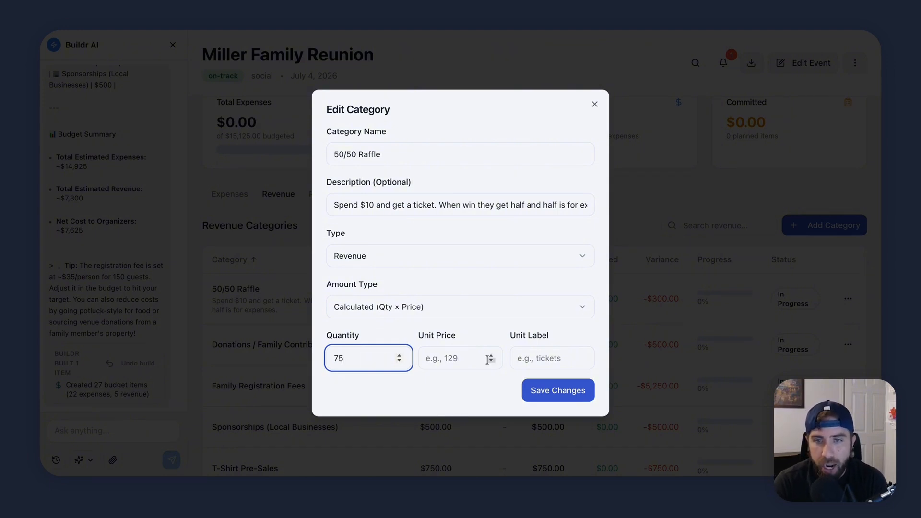
pyautogui.click(456, 359)
pyautogui.write('10')
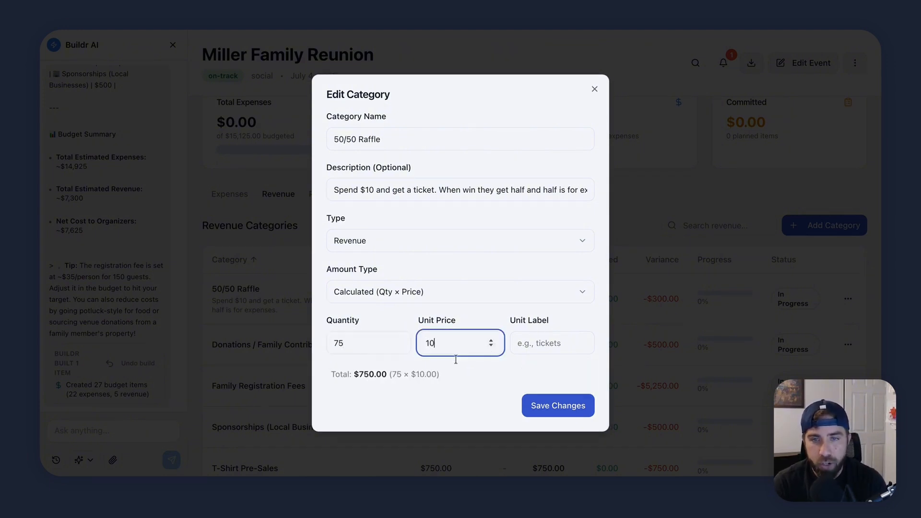
pyautogui.click(547, 346)
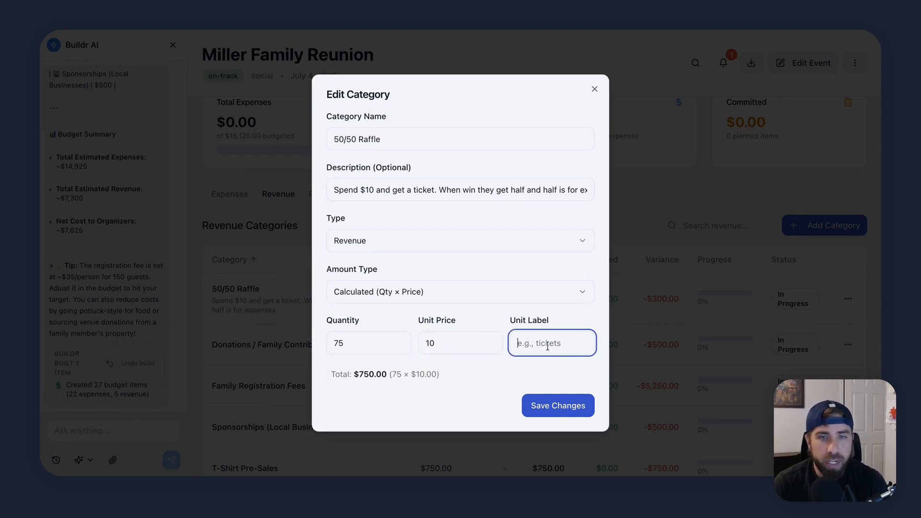
pyautogui.write('ticke')
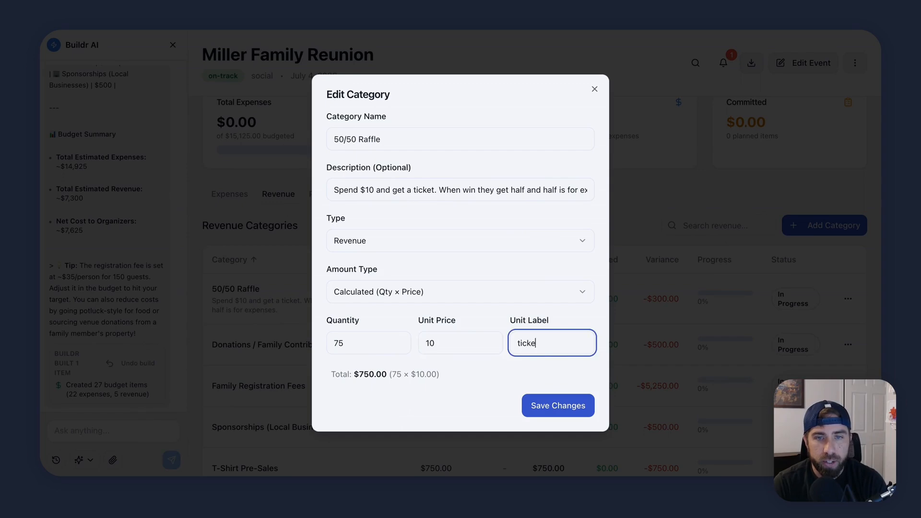
pyautogui.write('ts')
pyautogui.click(553, 406)
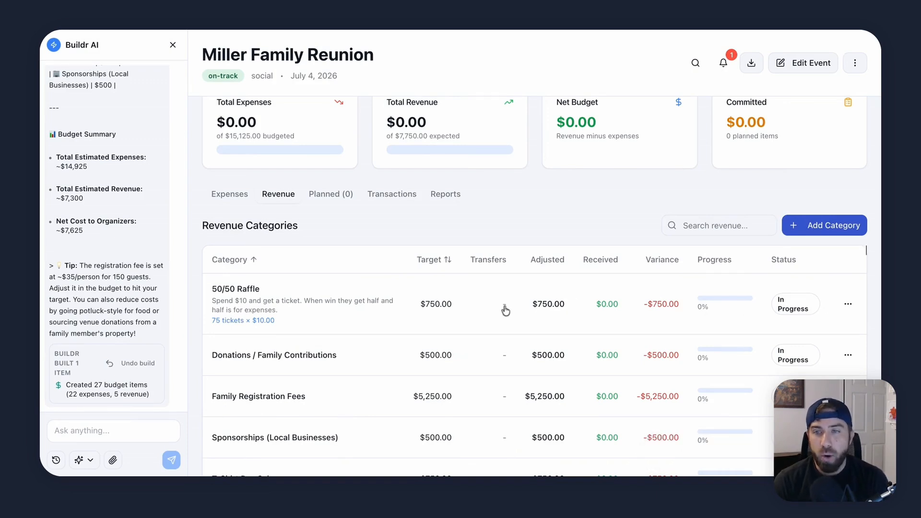
# Step: View the new revenue category form and the amount type options of the Adult Games & Activities expense category, closing both without saving
pyautogui.click(829, 228)
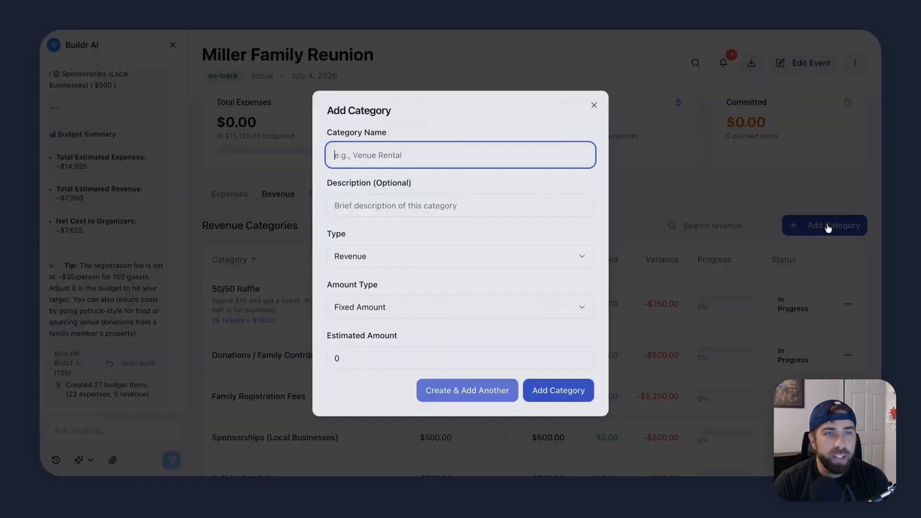
pyautogui.click(594, 105)
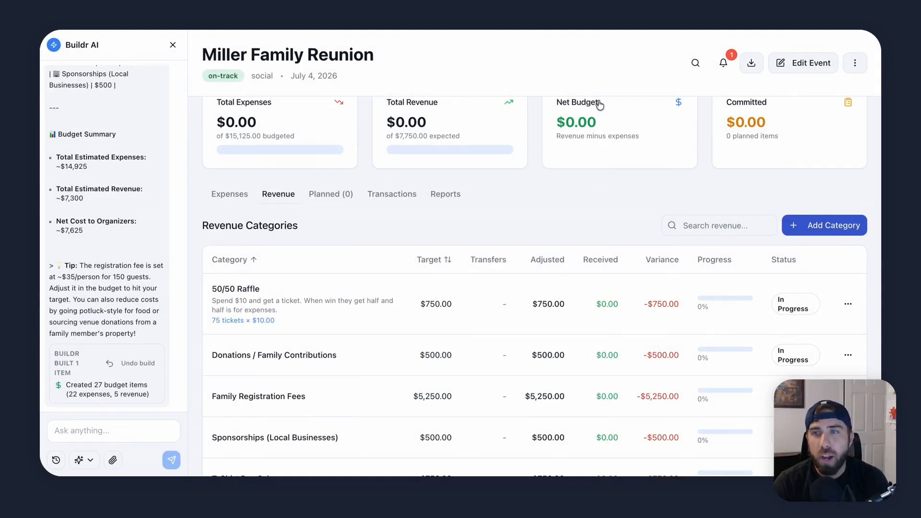
pyautogui.click(229, 196)
pyautogui.scroll(-3, 406, 336)
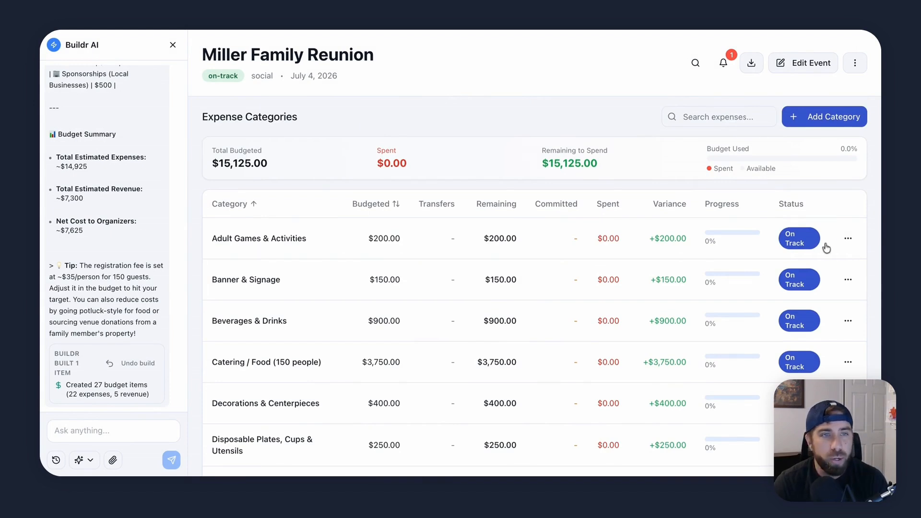
pyautogui.click(848, 238)
pyautogui.click(810, 268)
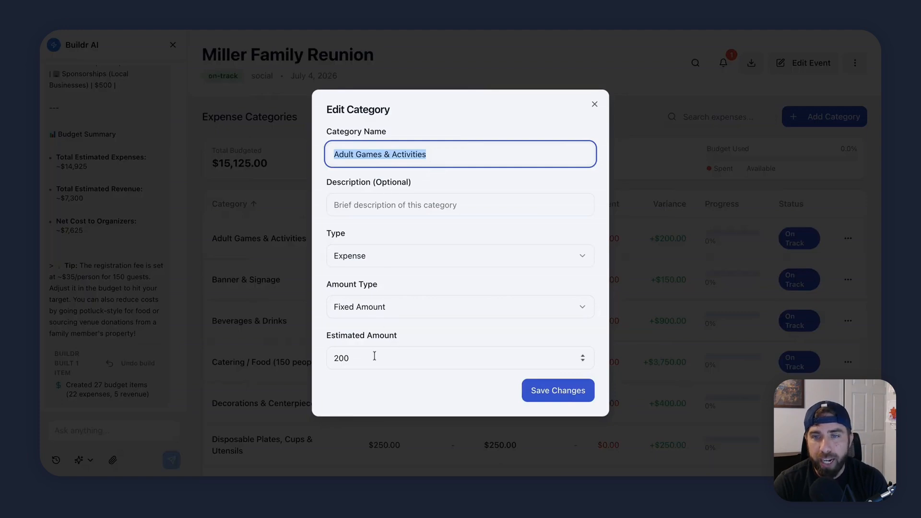
pyautogui.click(386, 307)
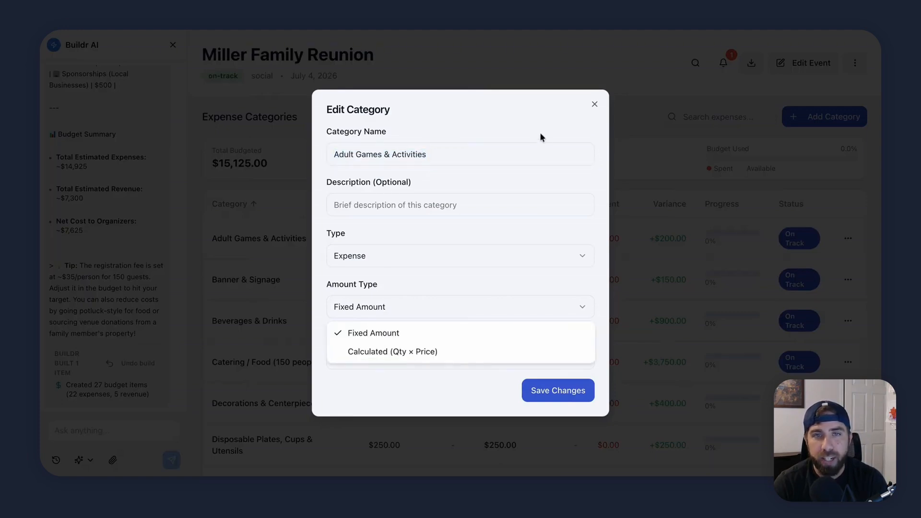
pyautogui.click(595, 105)
pyautogui.click(594, 104)
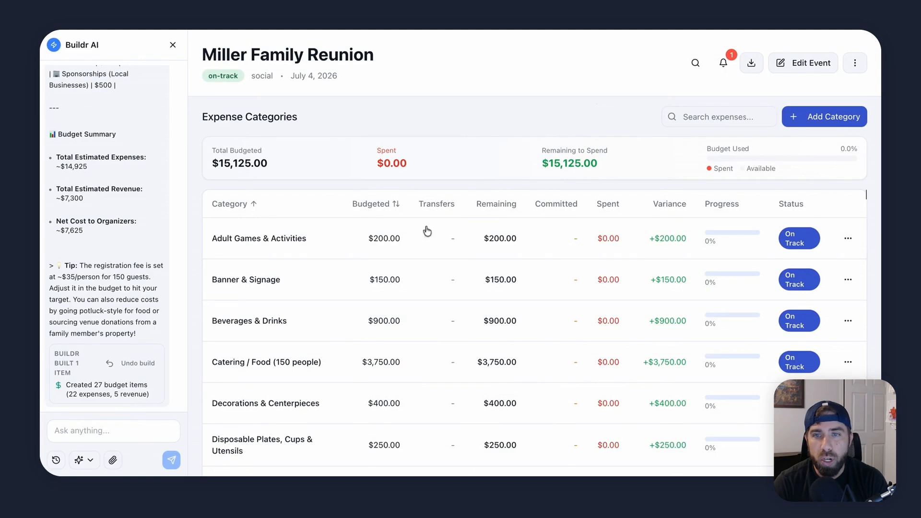
# Step: Add a subcategory named "Game 1" with a fixed estimated amount of 100 to the Adult Games & Activities expense category
pyautogui.click(337, 246)
pyautogui.scroll(-3, 390, 329)
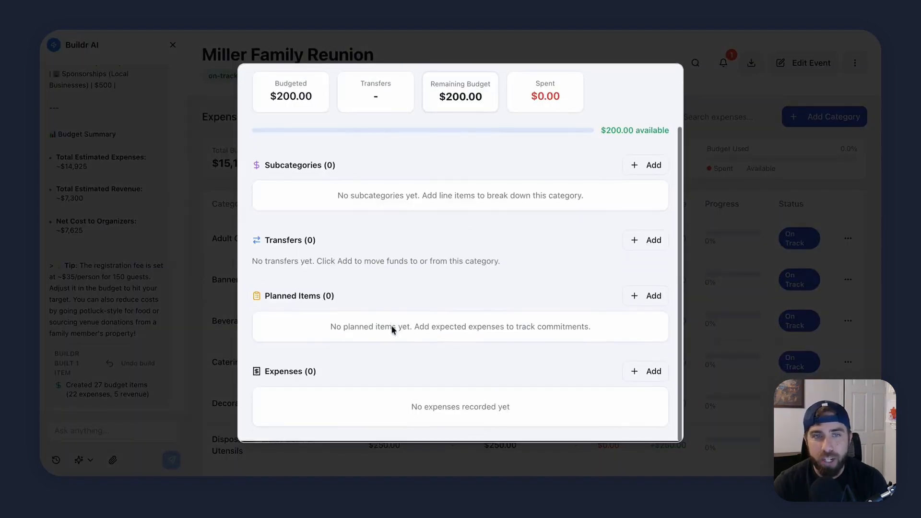
pyautogui.scroll(3, 602, 173)
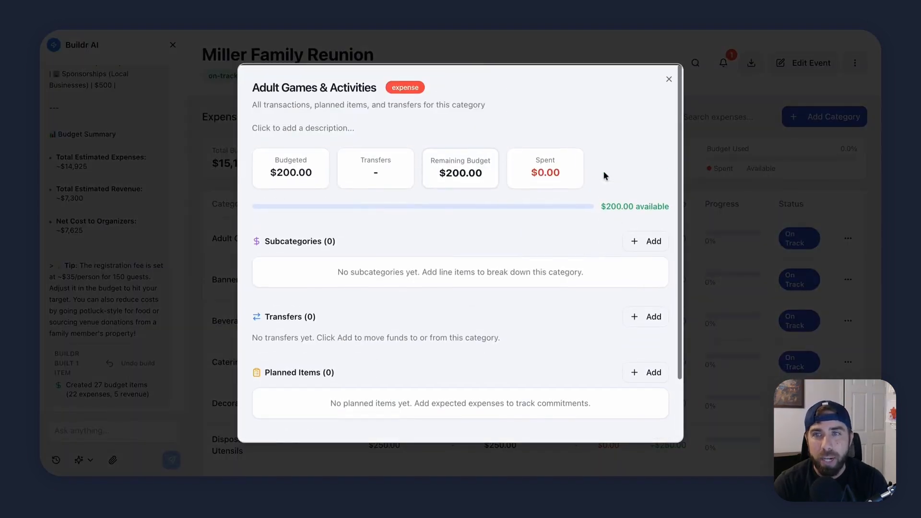
pyautogui.scroll(-1, 534, 278)
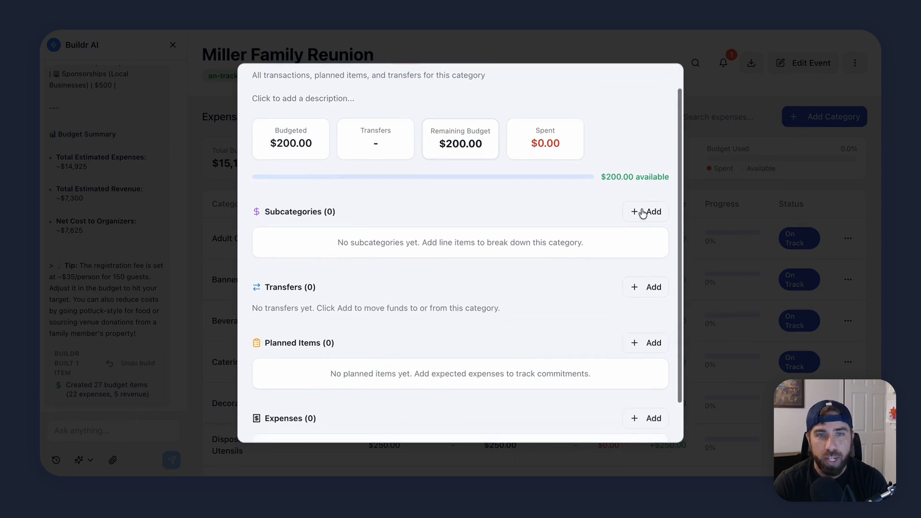
pyautogui.click(642, 215)
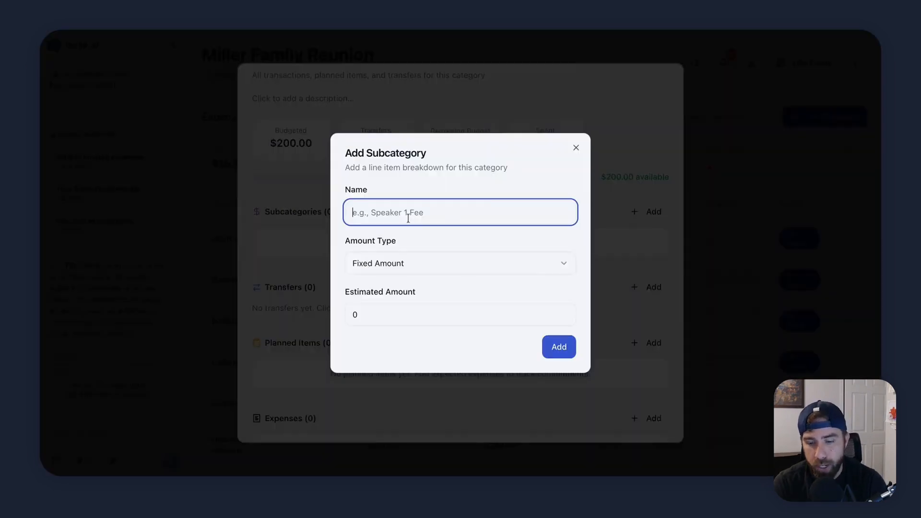
pyautogui.write('Game 1')
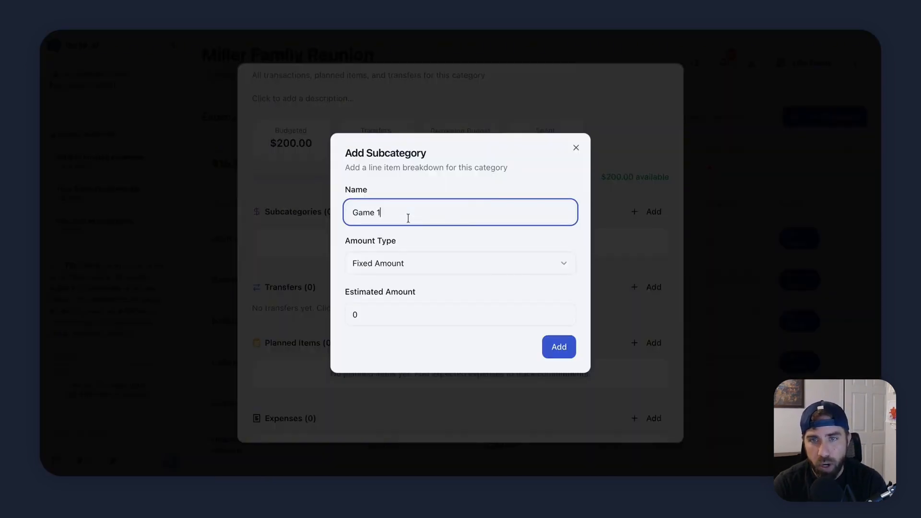
pyautogui.click(370, 314)
pyautogui.write('100')
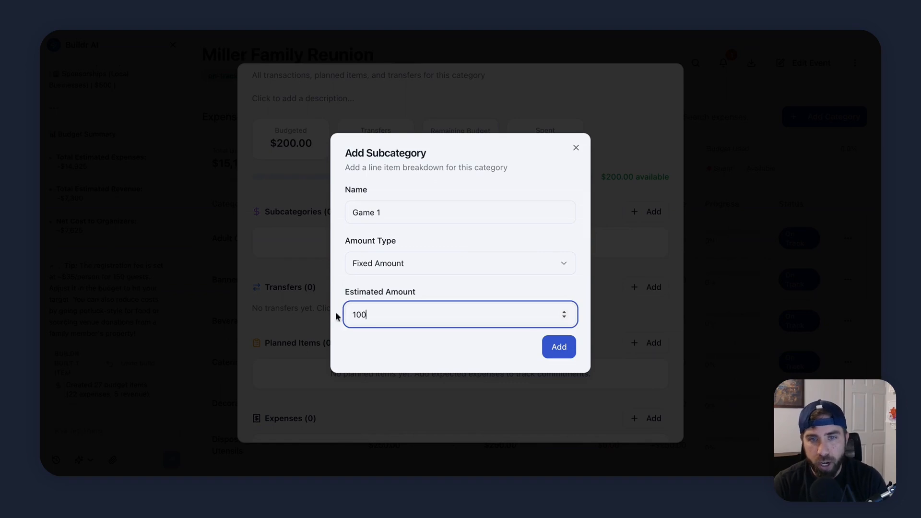
pyautogui.click(557, 347)
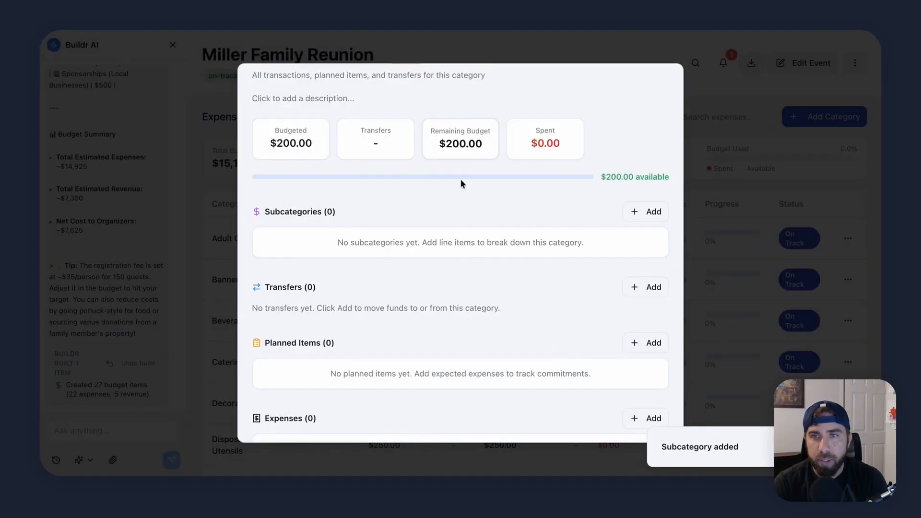
# Step: Add a second subcategory, "Game 2", with an estimated amount of 100 to Adult Games & Activities and close the category details
pyautogui.scroll(-2, 530, 315)
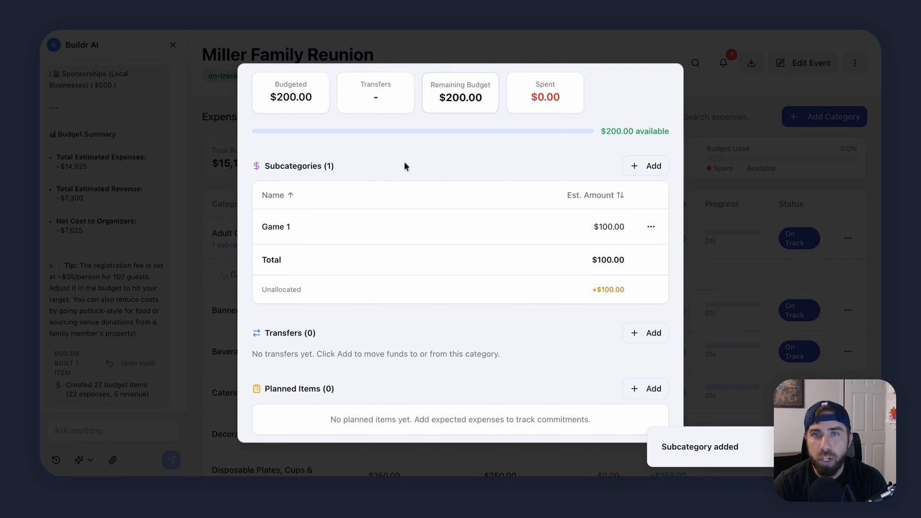
pyautogui.click(642, 172)
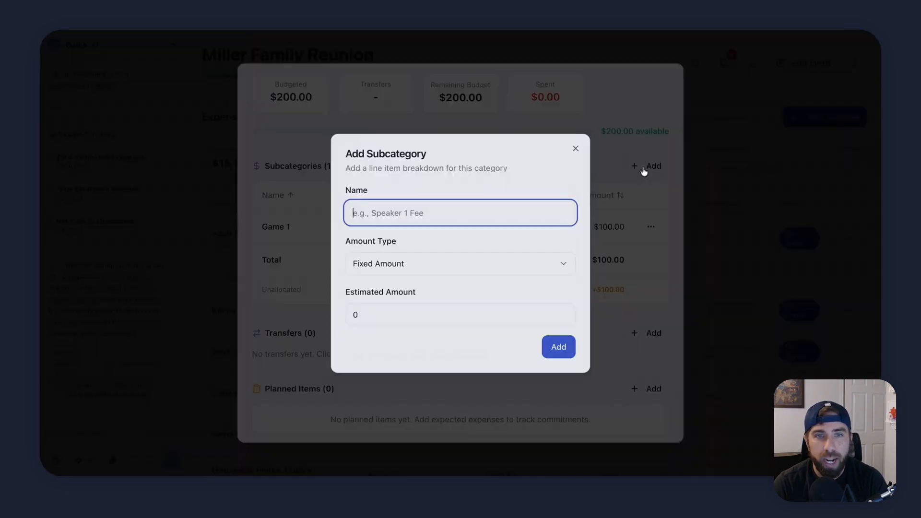
pyautogui.write('Game 2')
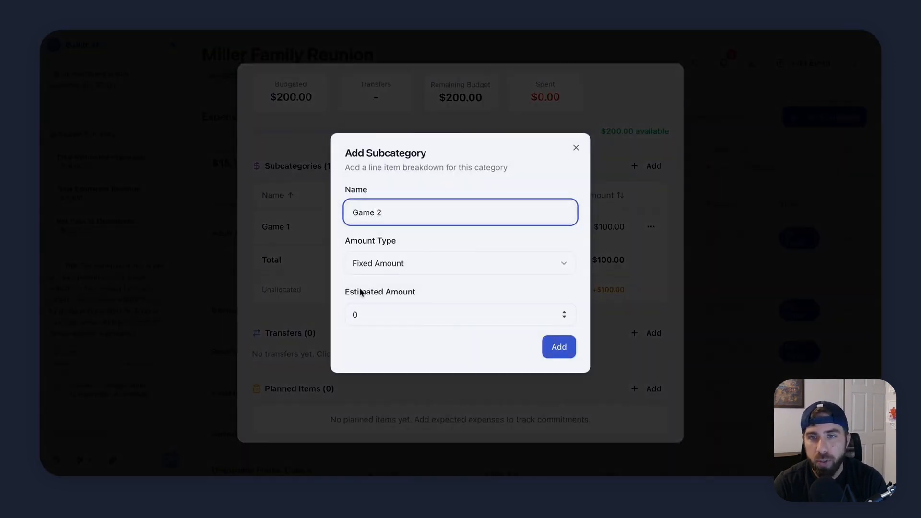
pyautogui.click(356, 313)
pyautogui.write('1')
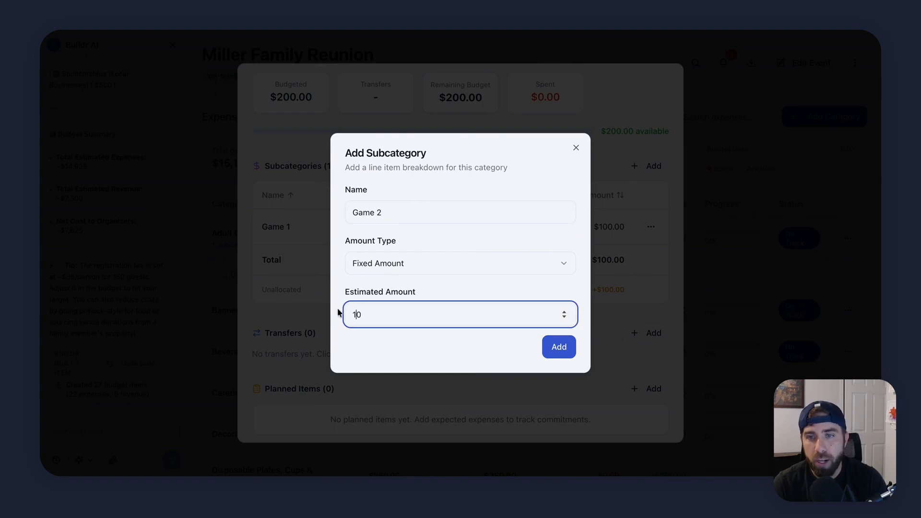
pyautogui.write('0')
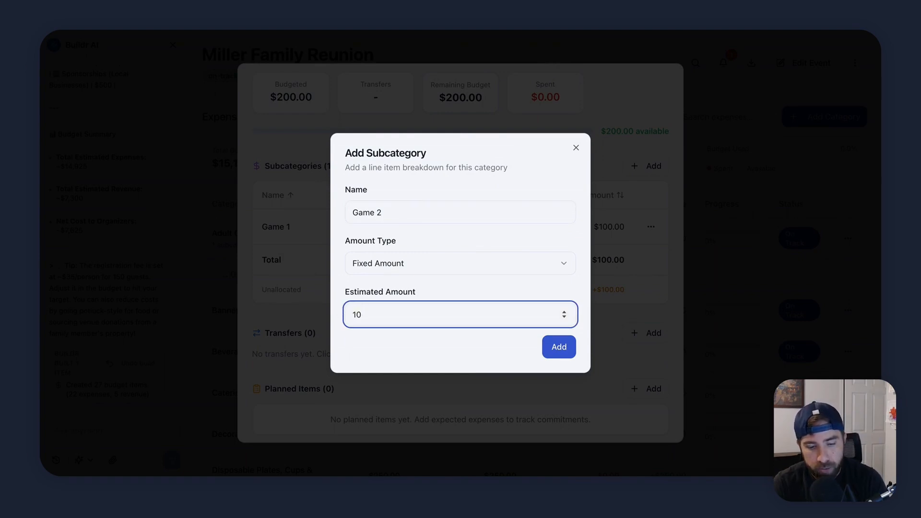
pyautogui.click(559, 347)
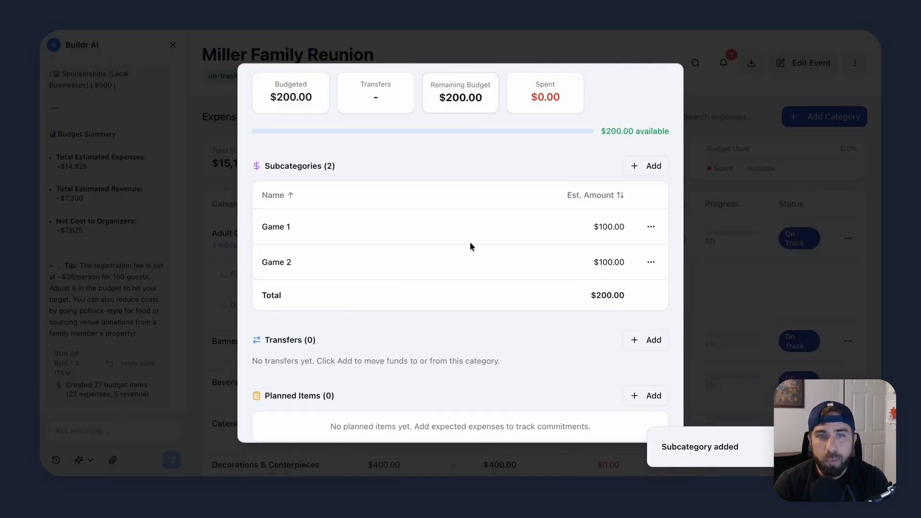
pyautogui.scroll(-2, 610, 294)
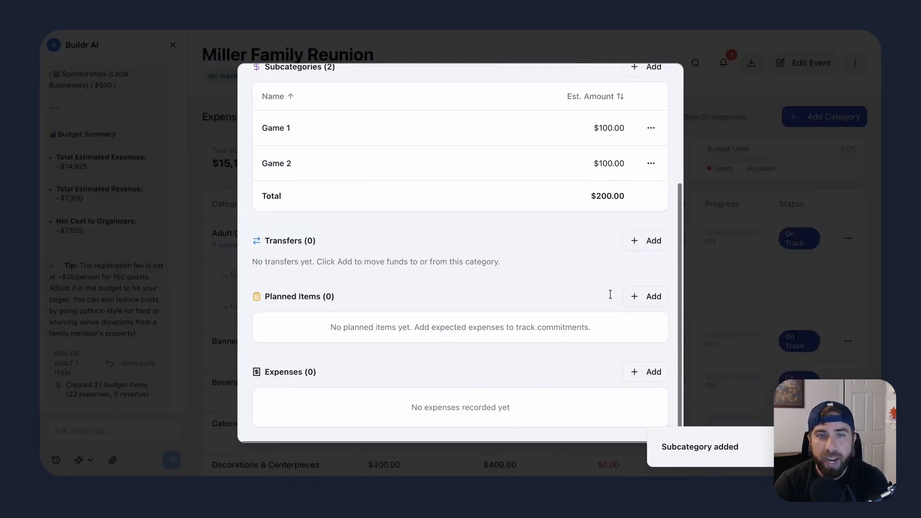
pyautogui.scroll(4, 627, 119)
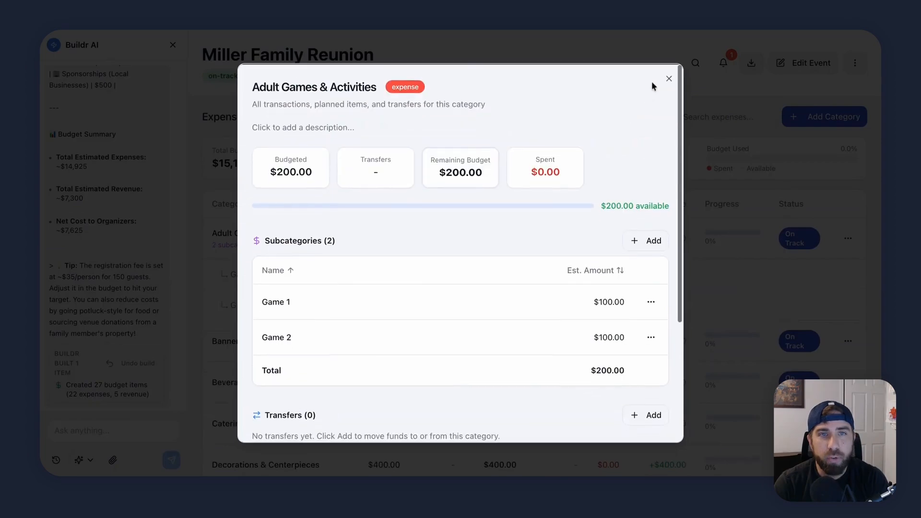
pyautogui.click(668, 78)
# Step: Start a transfer of funds from the Banner & Signage expense category with the description "Transfer 1 - Donated banner"
pyautogui.scroll(-2, 333, 360)
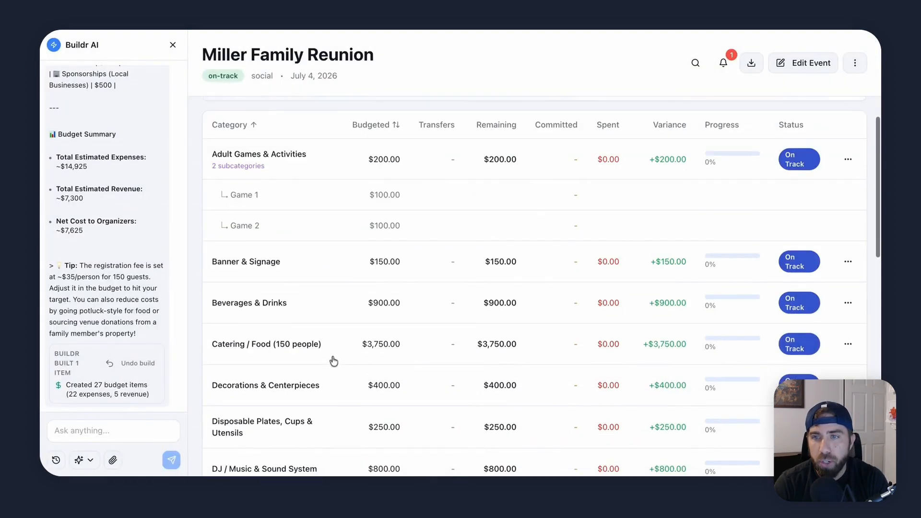
pyautogui.click(247, 265)
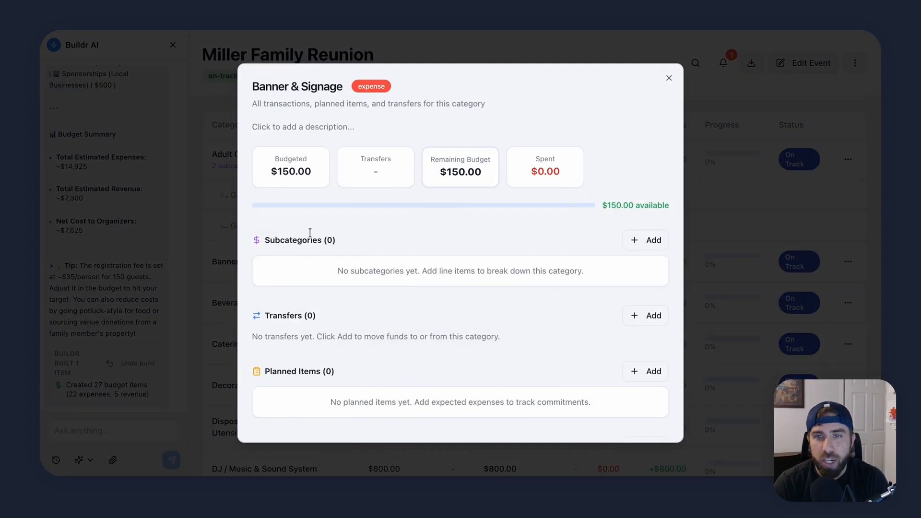
pyautogui.scroll(-2, 415, 213)
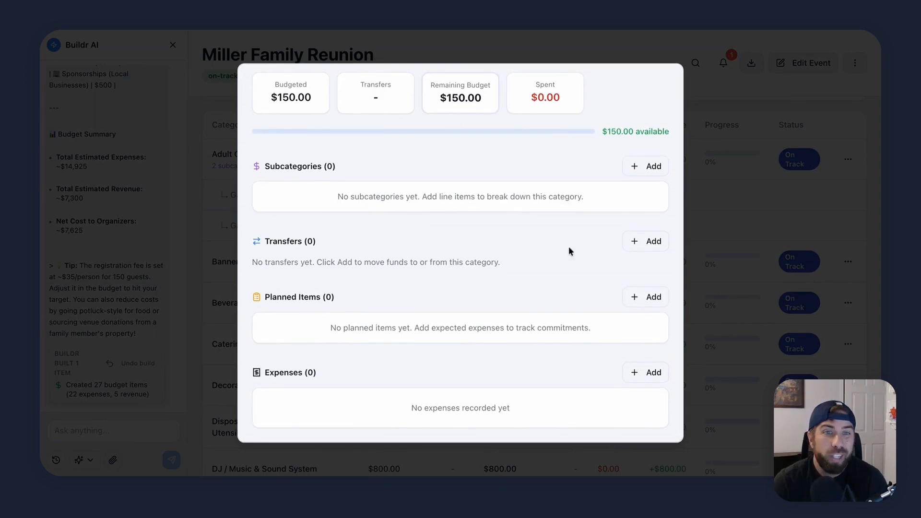
pyautogui.scroll(1, 573, 281)
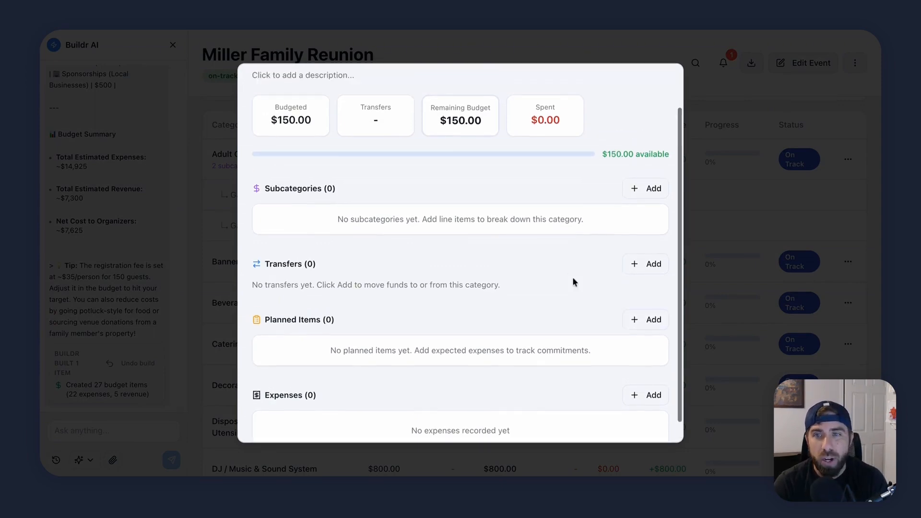
pyautogui.click(643, 273)
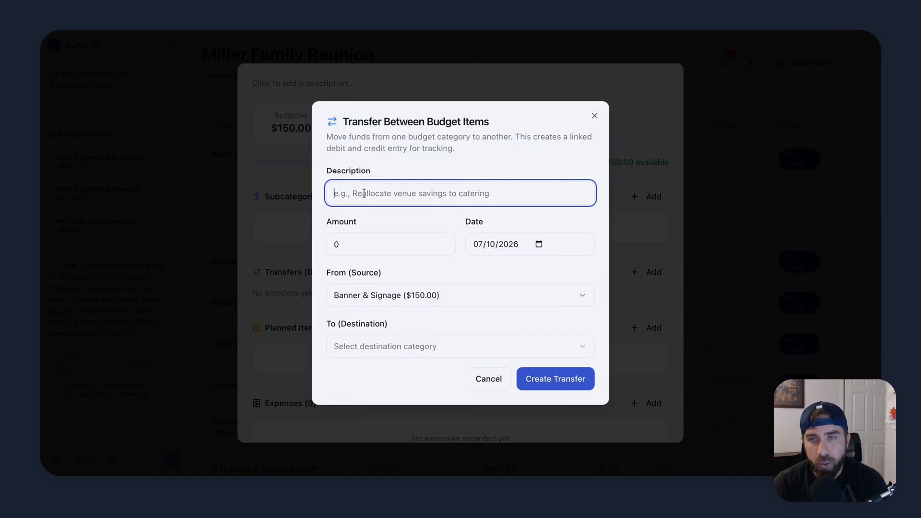
pyautogui.write('Tran')
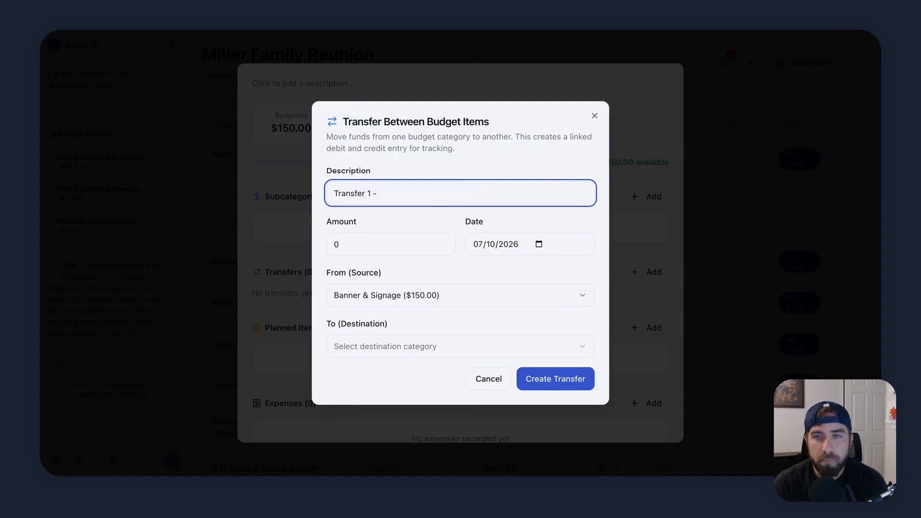
pyautogui.write('sfer 1 - ')
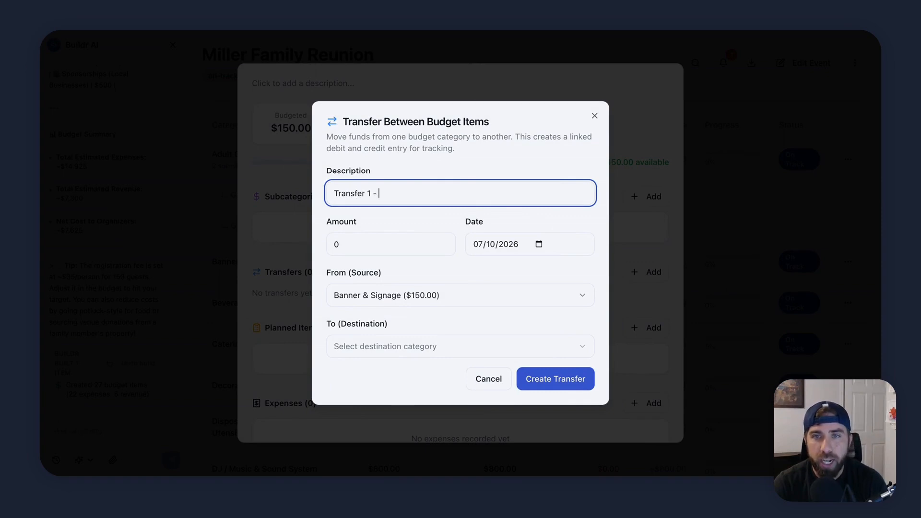
pyautogui.write('Donated banner')
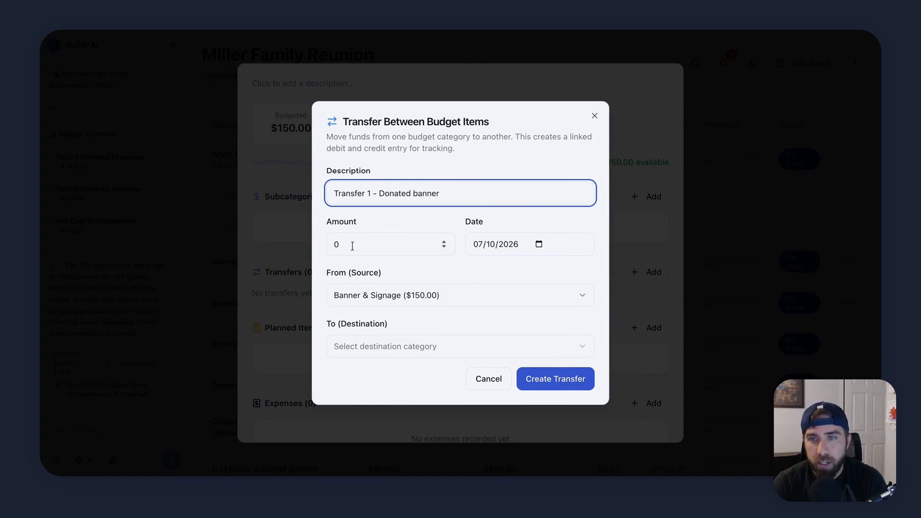
# Step: Set the transfer amount to 50 and the destination to Beverages & Drinks, and create the transfer
pyautogui.press('Tab')
pyautogui.write('50')
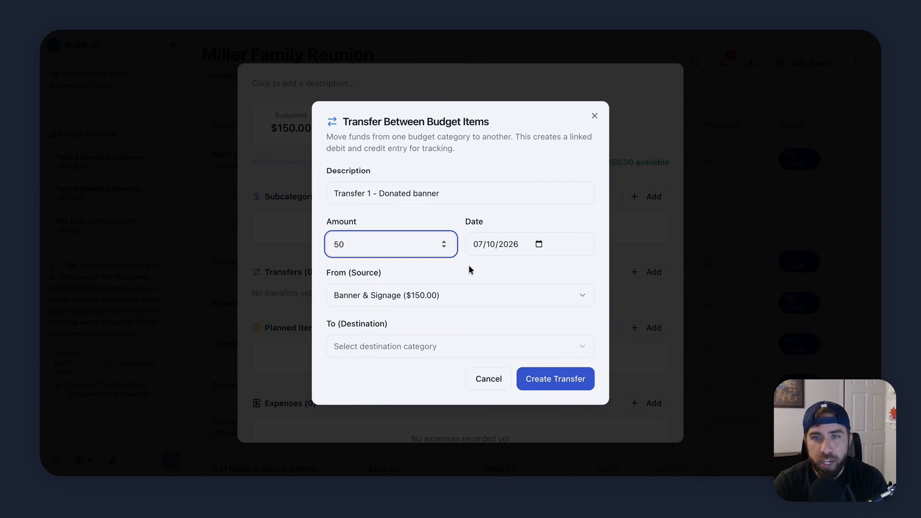
pyautogui.click(412, 357)
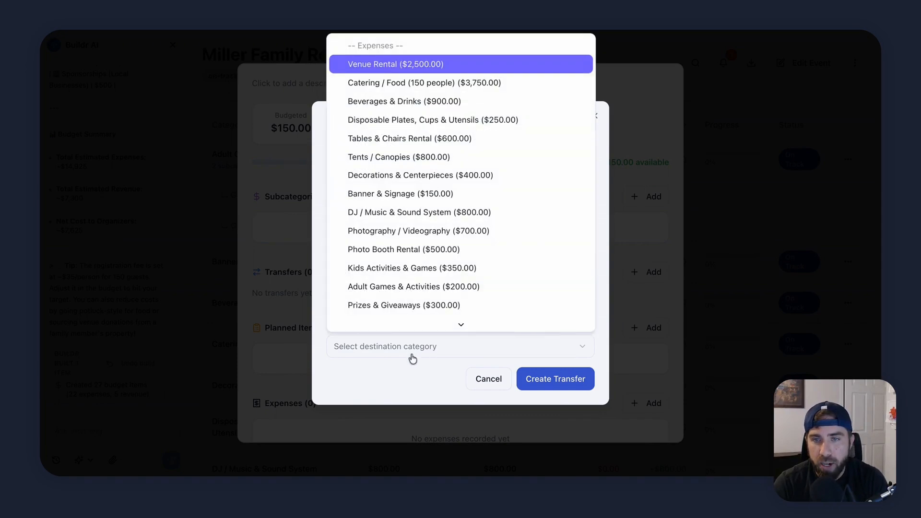
pyautogui.click(421, 106)
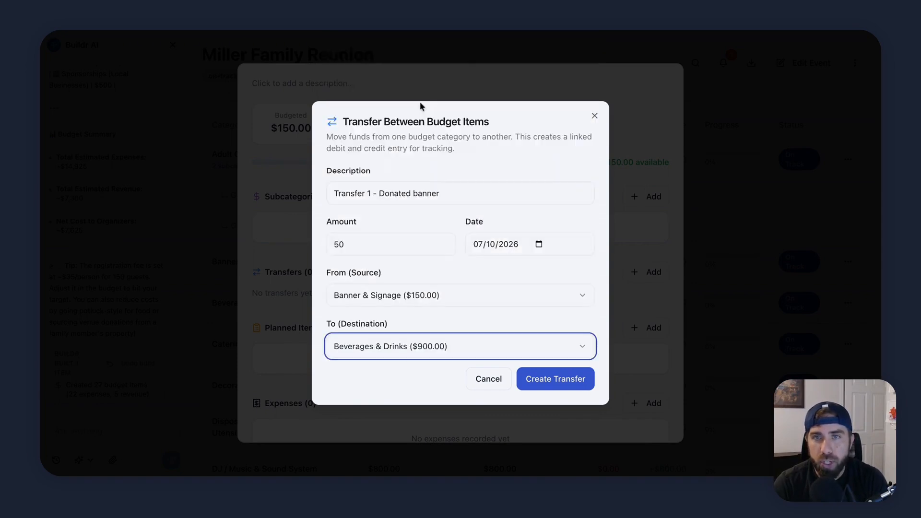
pyautogui.click(555, 382)
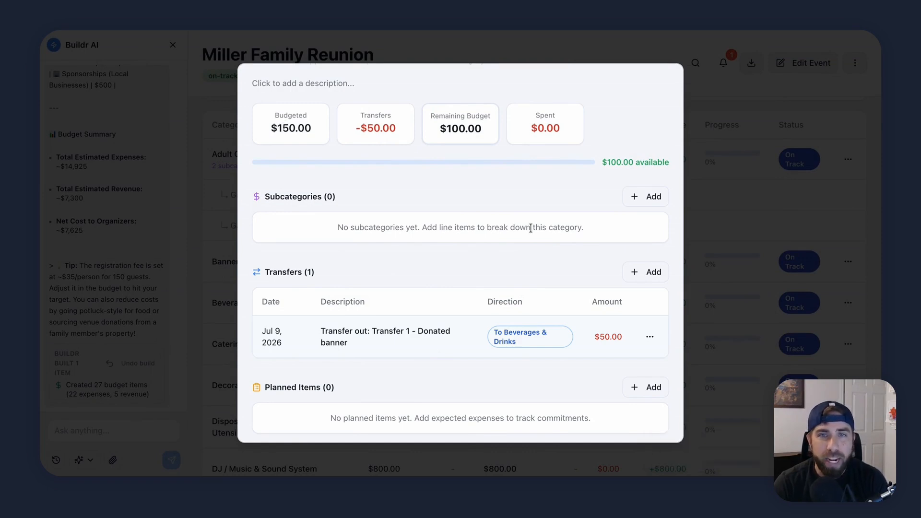
# Step: Start a planned item for Banner & Signage with the description "Quote for Large Sign" and a planned amount of 100
pyautogui.scroll(1, 554, 251)
pyautogui.scroll(-3, 555, 252)
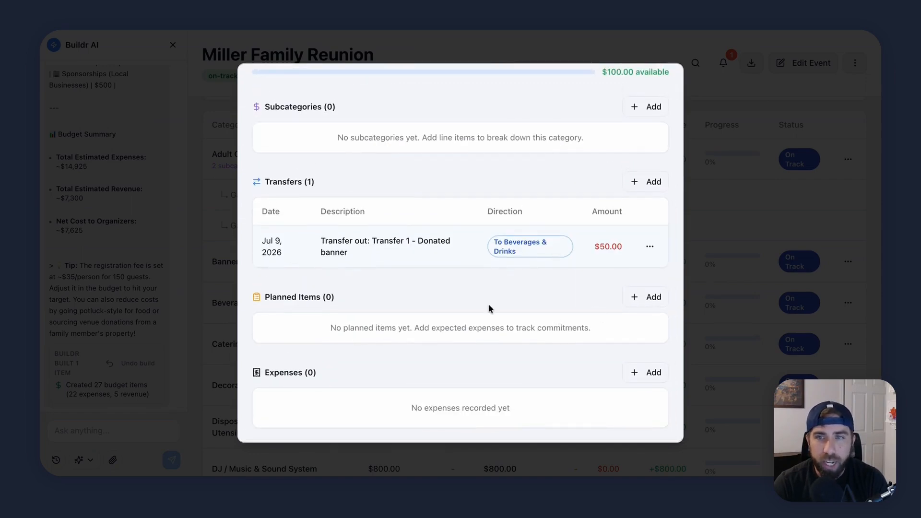
pyautogui.scroll(3, 490, 309)
pyautogui.scroll(-3, 425, 349)
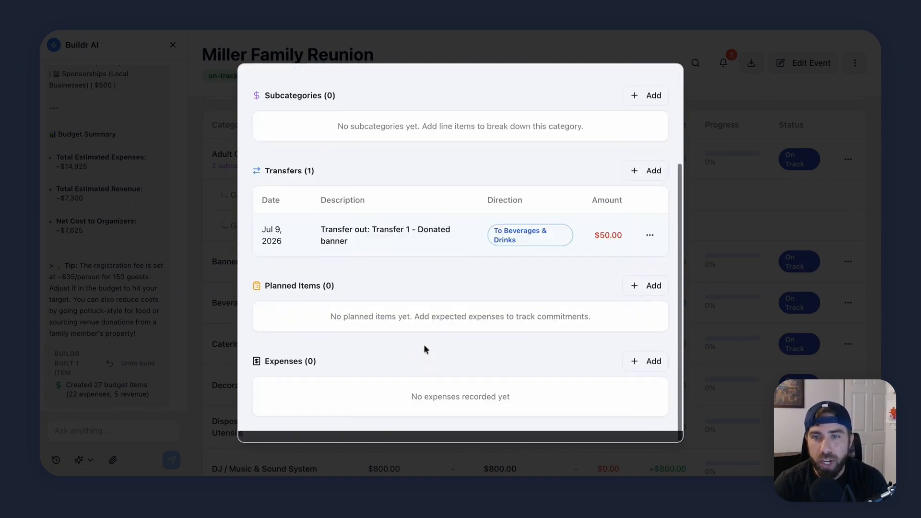
pyautogui.scroll(1, 425, 348)
pyautogui.click(643, 298)
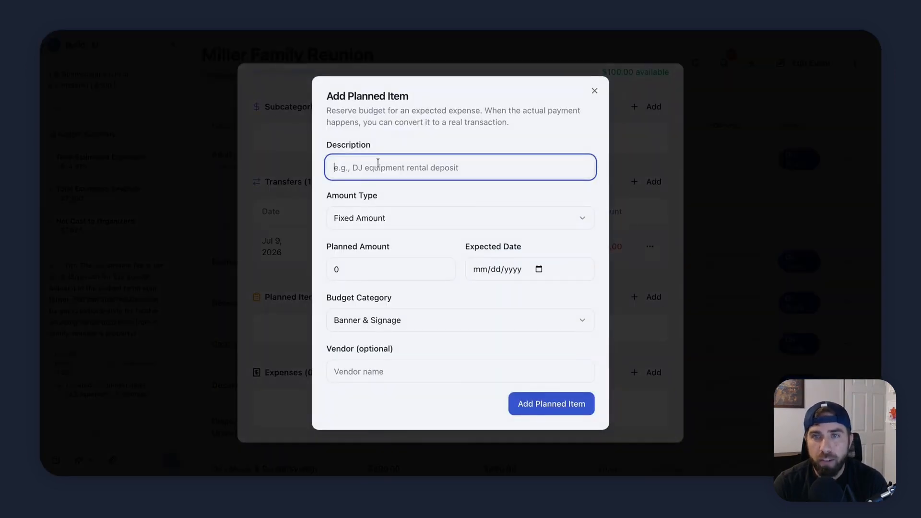
pyautogui.write('Quote for Large Sign')
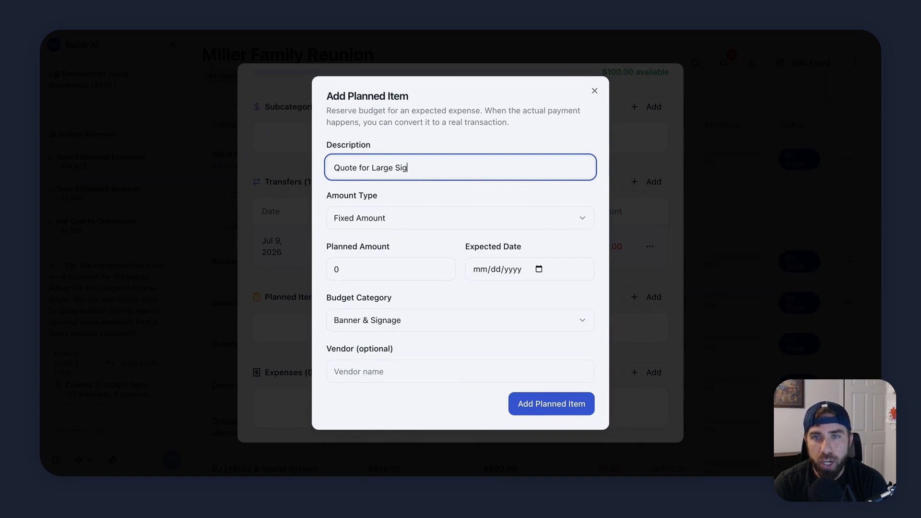
pyautogui.click(358, 269)
pyautogui.press('BackSpace')
pyautogui.write('100')
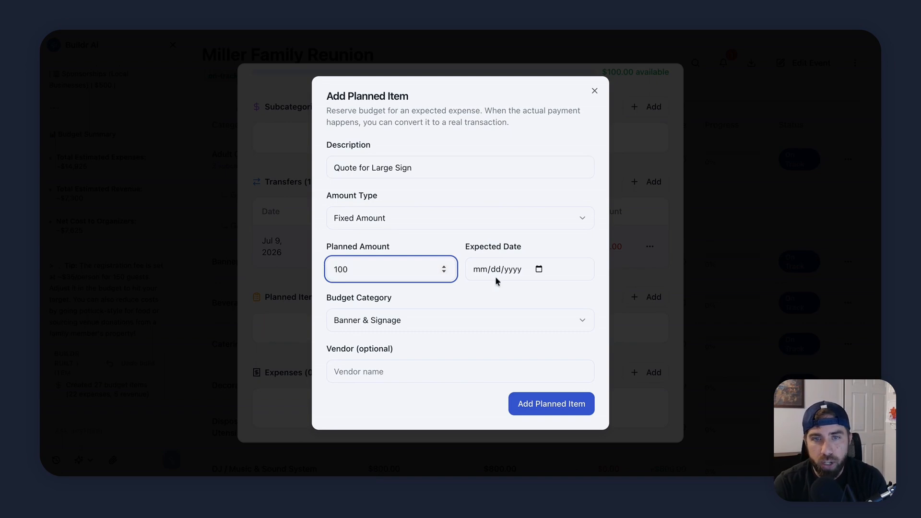
# Step: Set the planned item's expected date to 07/31/2026 and vendor to "Uncle Johnny's Shop", add it, and check the category's summary figures
pyautogui.click(539, 270)
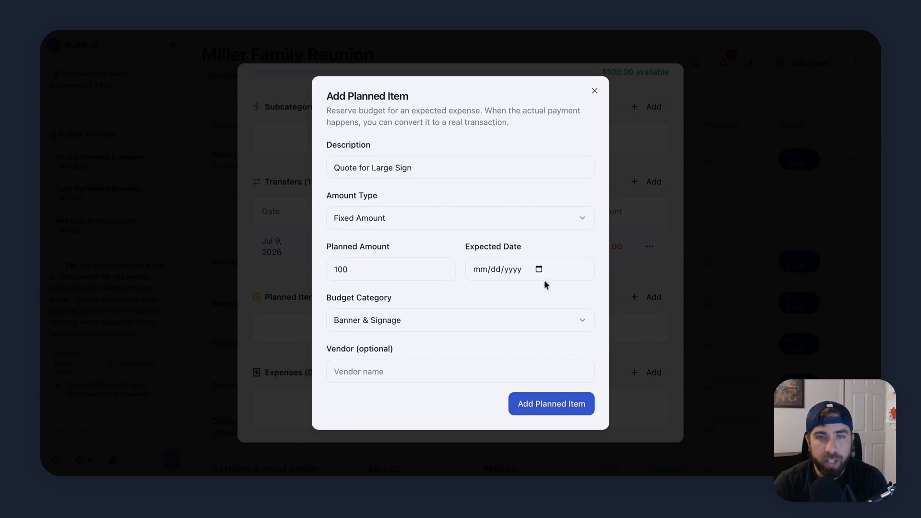
pyautogui.click(562, 398)
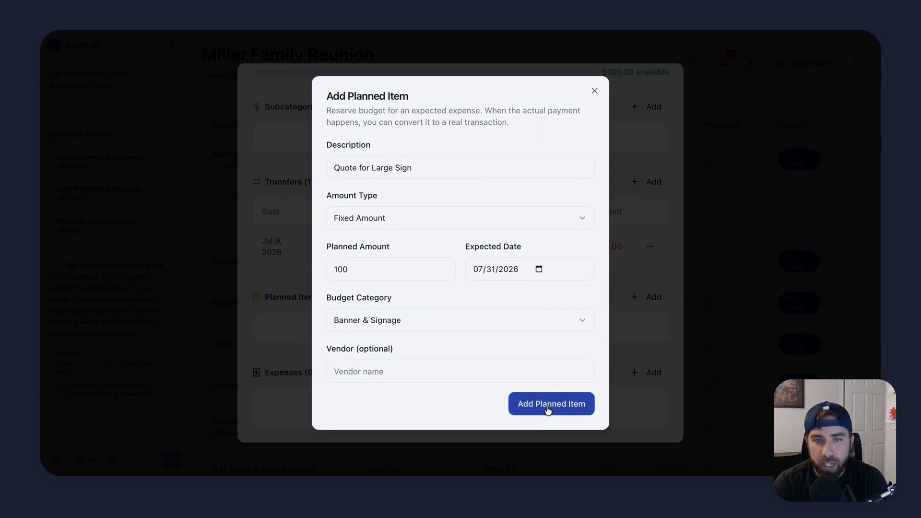
pyautogui.click(422, 369)
pyautogui.write('Un')
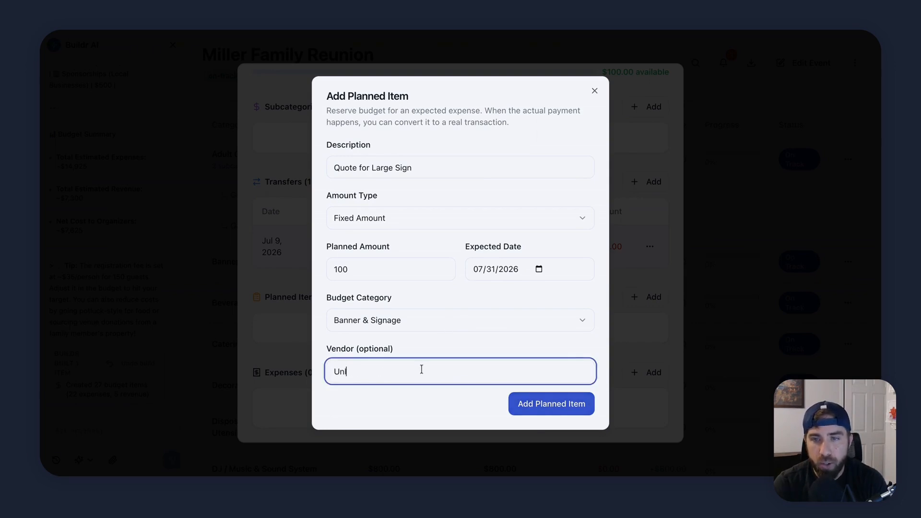
pyautogui.write("cle Johnny's S")
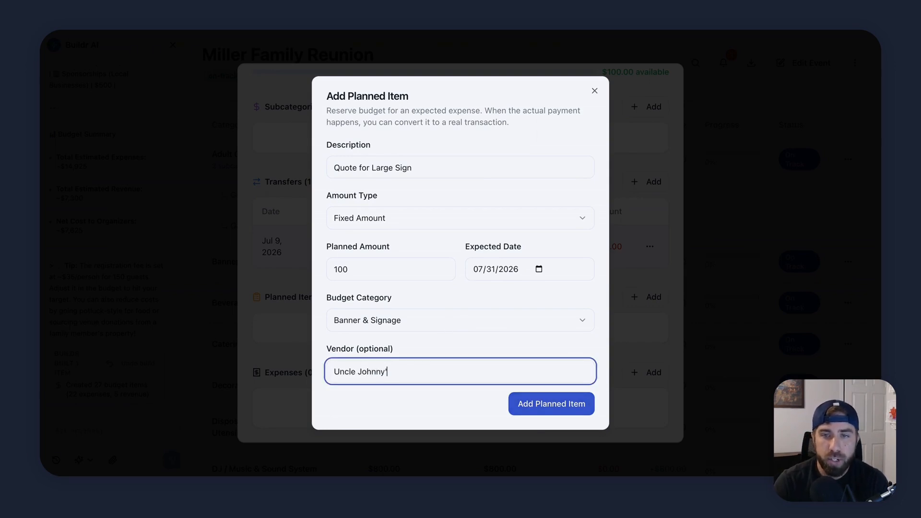
pyautogui.write('hop')
pyautogui.click(552, 404)
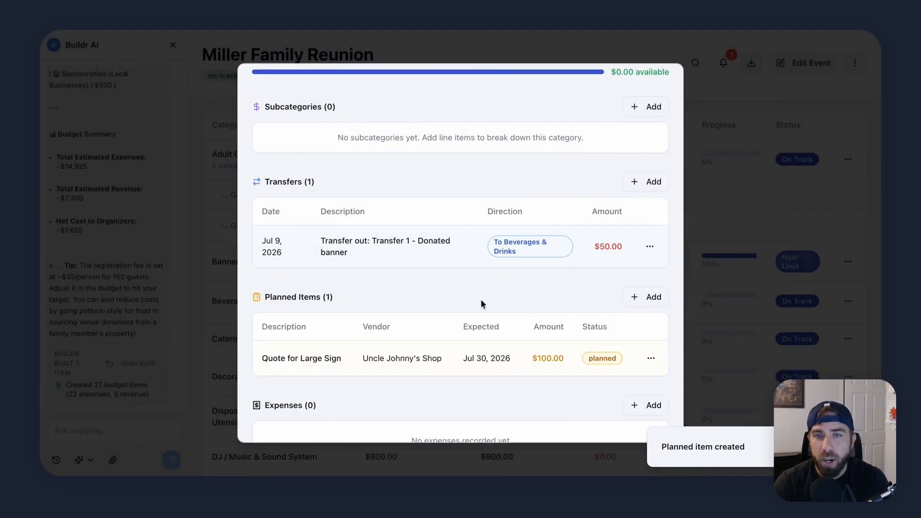
pyautogui.scroll(3, 480, 299)
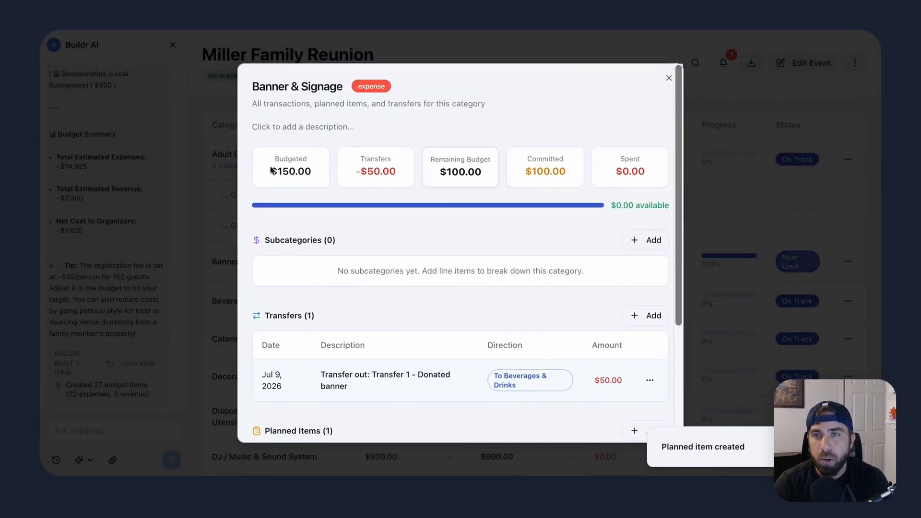
pyautogui.moveTo(357, 172); pyautogui.dragTo(573, 179)
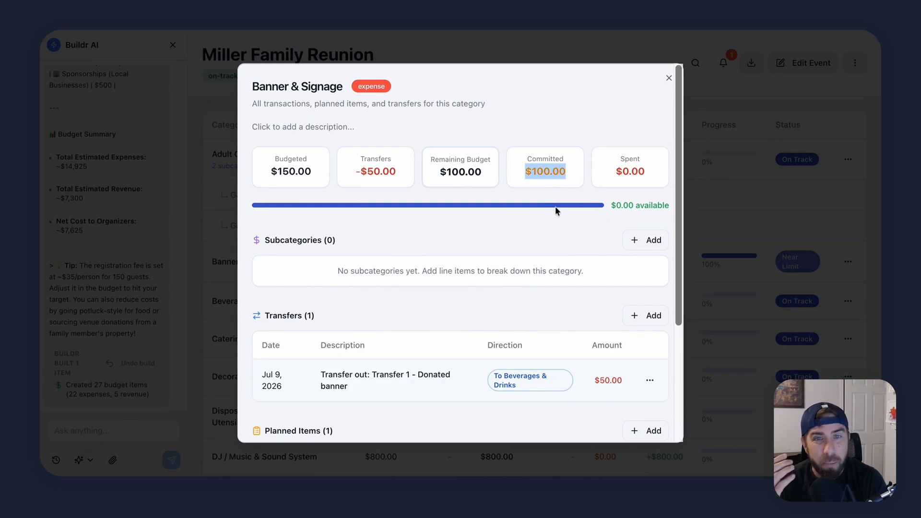
pyautogui.moveTo(614, 174); pyautogui.dragTo(656, 174)
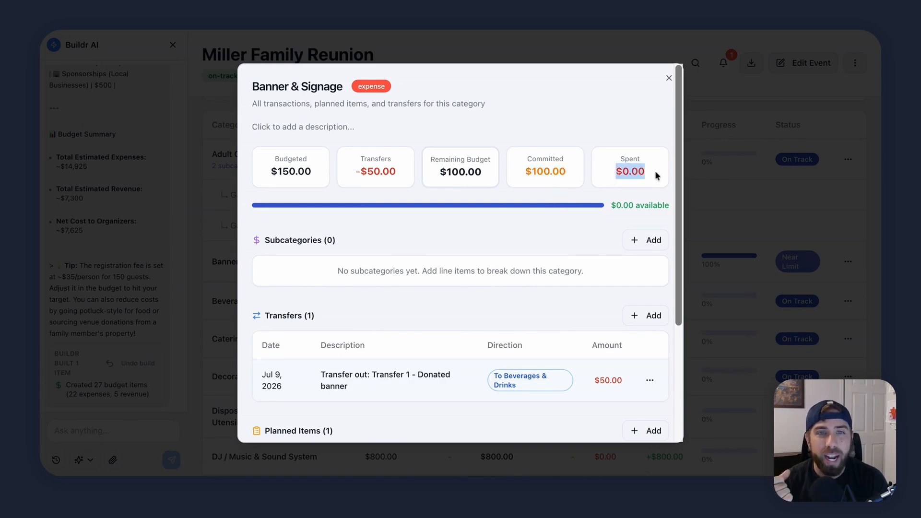
# Step: Add an expense transaction to Banner & Signage with the description "Large Banner" and an amount of 100
pyautogui.scroll(-4, 532, 381)
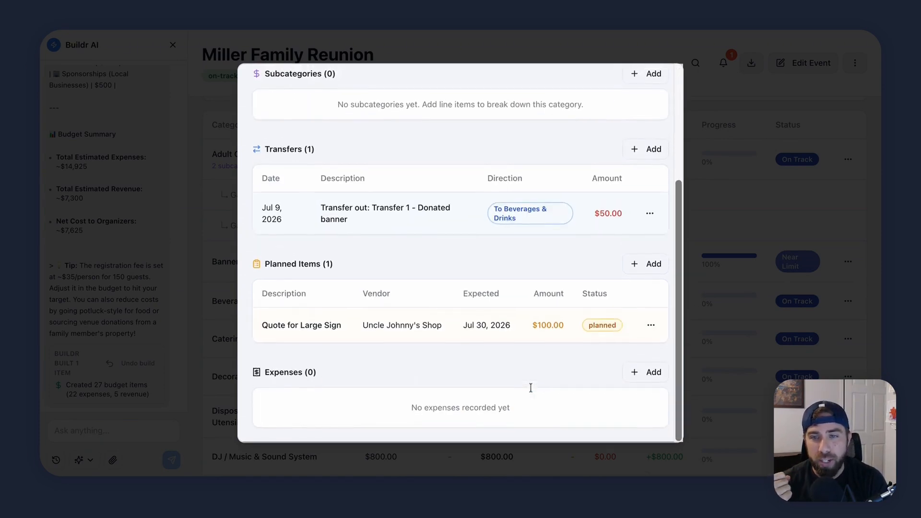
pyautogui.click(644, 373)
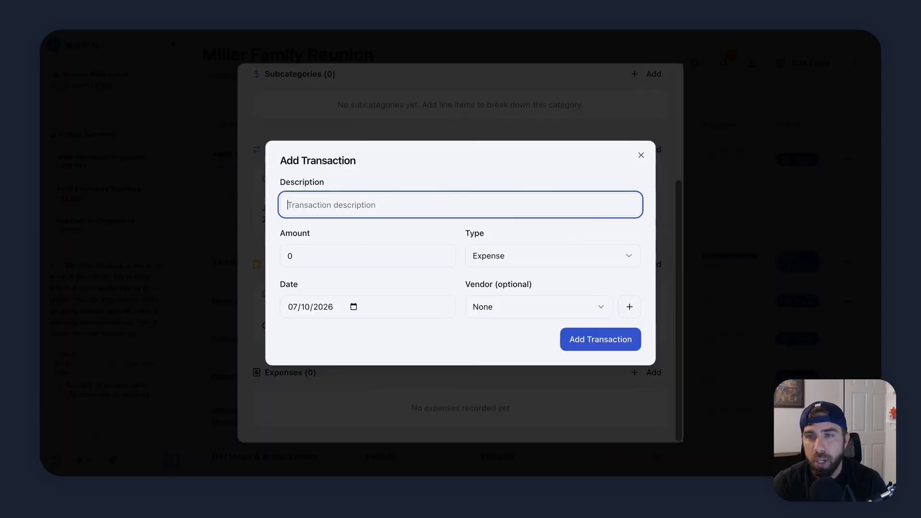
pyautogui.write('Large Banner')
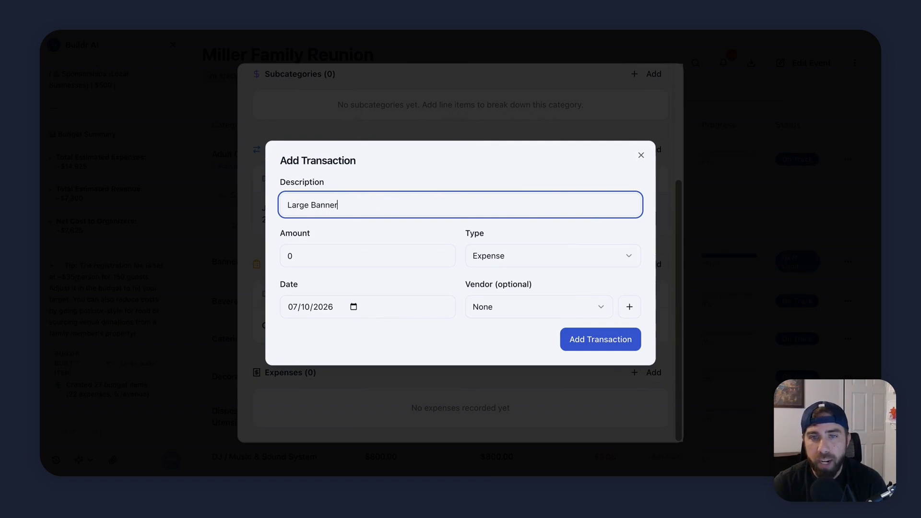
pyautogui.click(517, 309)
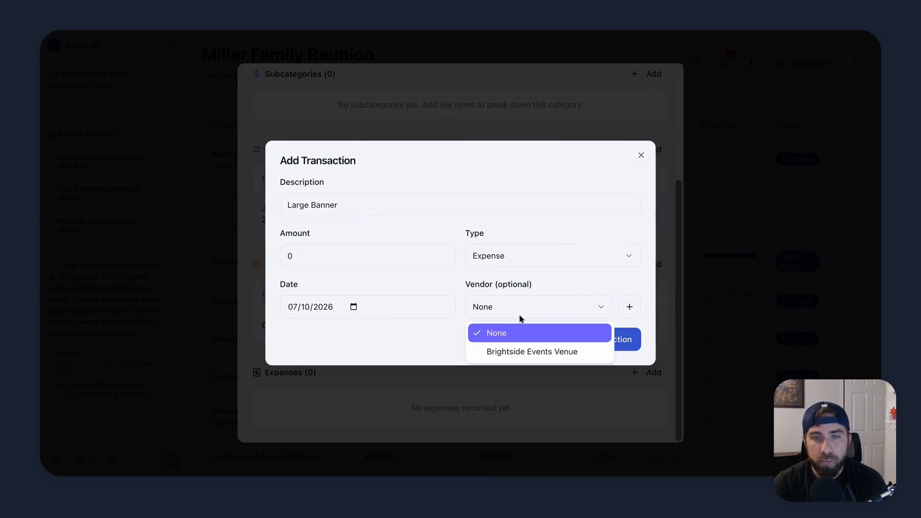
pyautogui.click(555, 281)
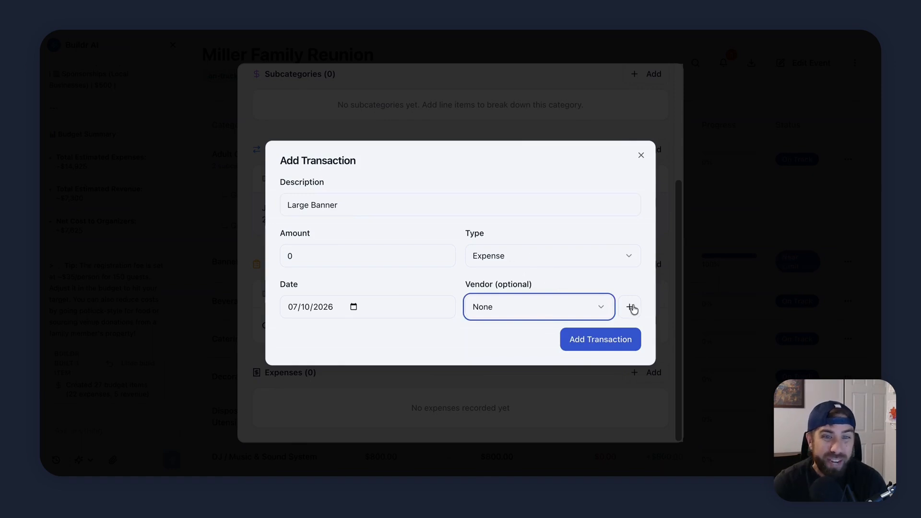
pyautogui.click(342, 253)
pyautogui.moveTo(304, 255); pyautogui.dragTo(264, 257)
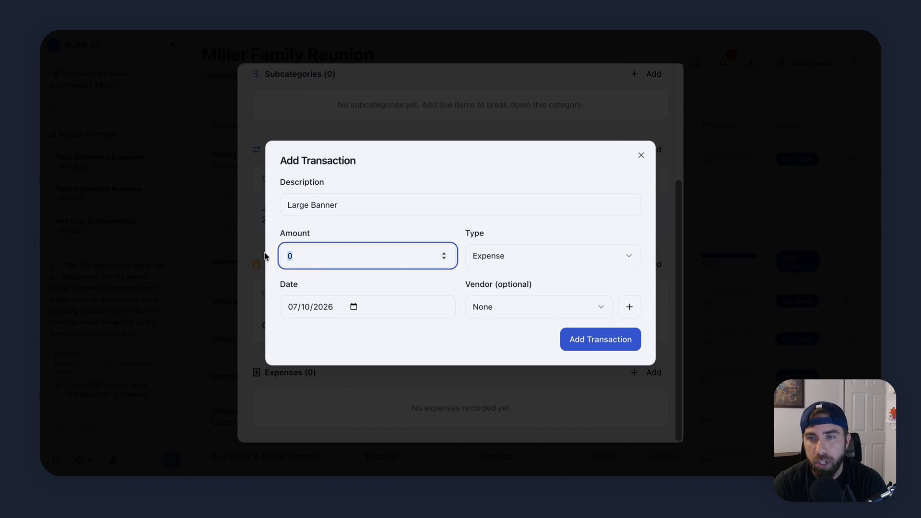
pyautogui.write('100')
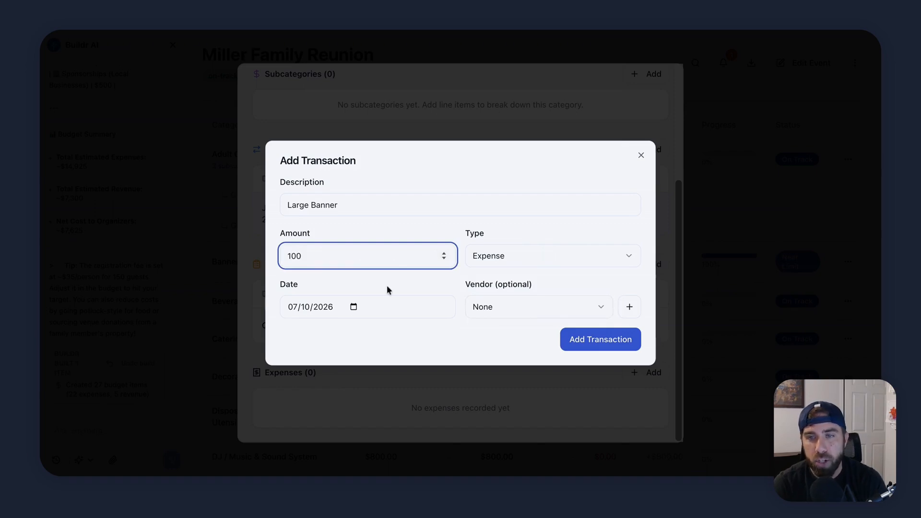
pyautogui.click(600, 343)
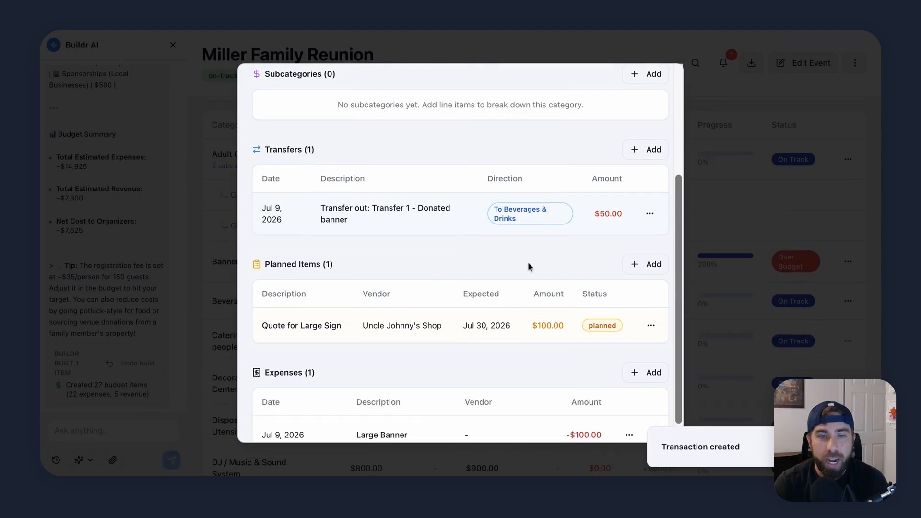
# Step: Cancel the "Quote for Large Sign" planned item in the Banner & Signage category
pyautogui.scroll(-1, 528, 262)
pyautogui.scroll(5, 522, 406)
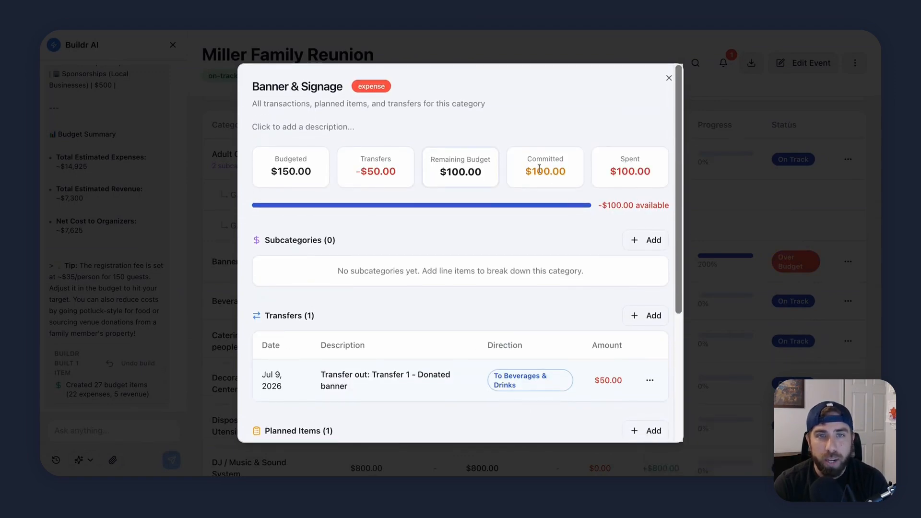
pyautogui.scroll(-4, 563, 303)
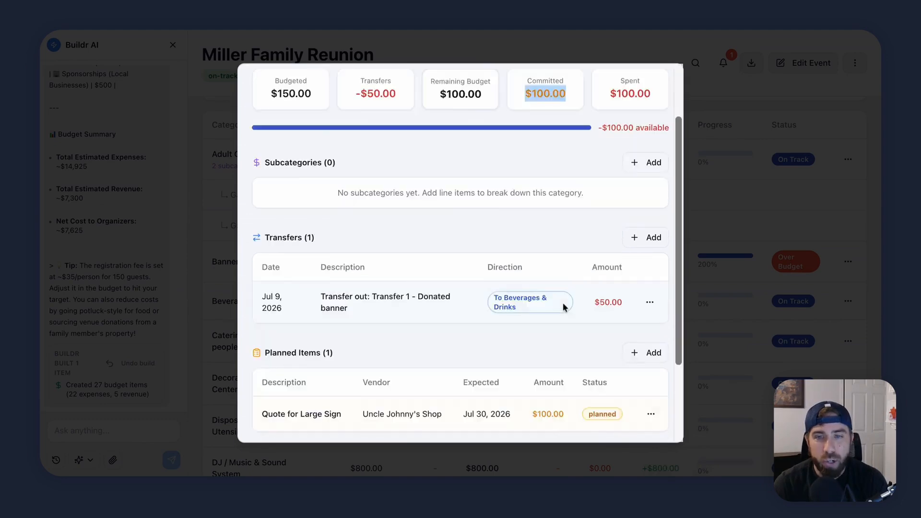
pyautogui.click(651, 300)
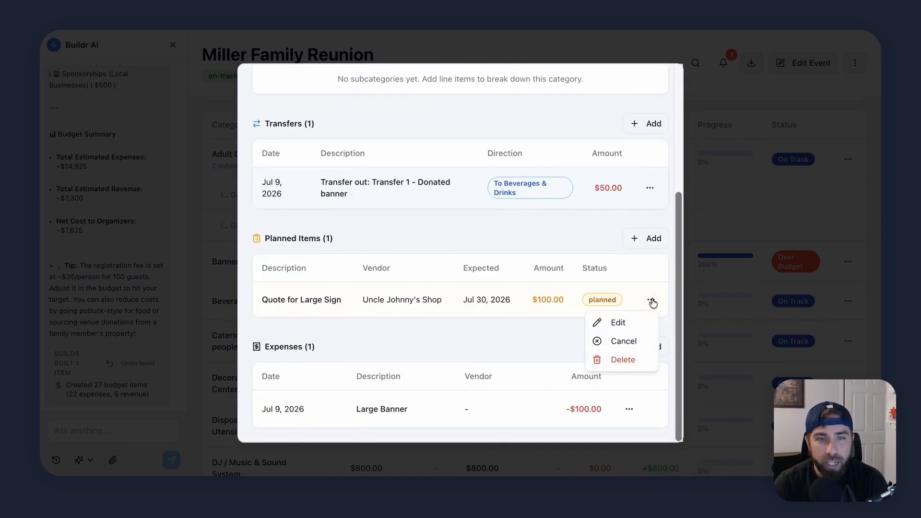
pyautogui.click(620, 341)
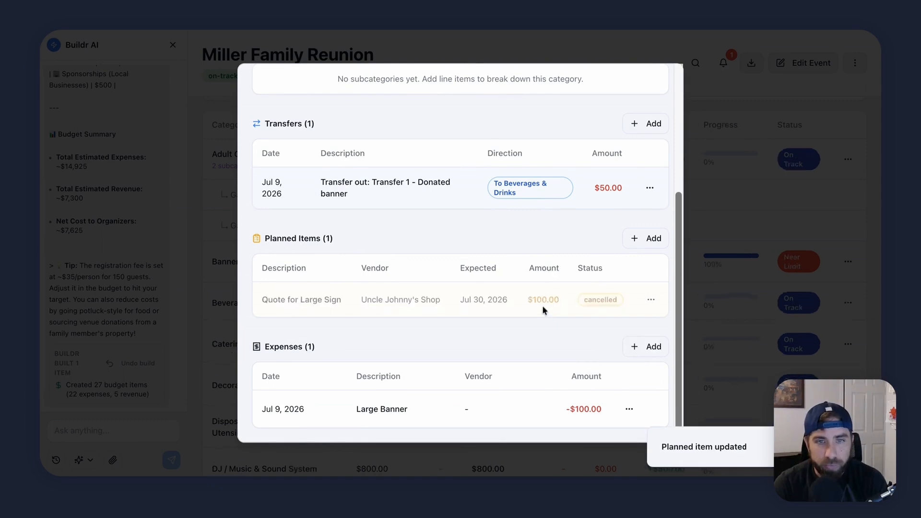
# Step: Check the available and spent amounts and the recorded items of Banner & Signage, and close the category details
pyautogui.scroll(5, 526, 292)
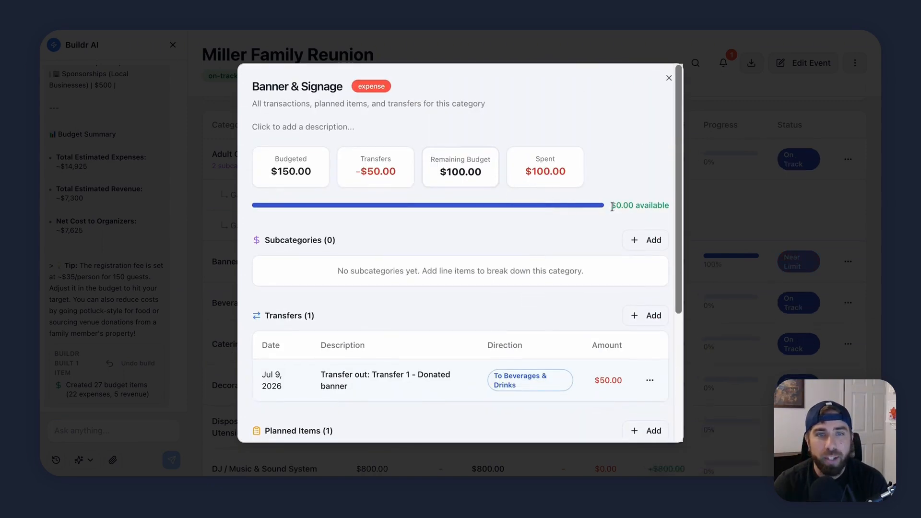
pyautogui.moveTo(613, 203); pyautogui.dragTo(658, 206)
pyautogui.moveTo(514, 182); pyautogui.dragTo(574, 179)
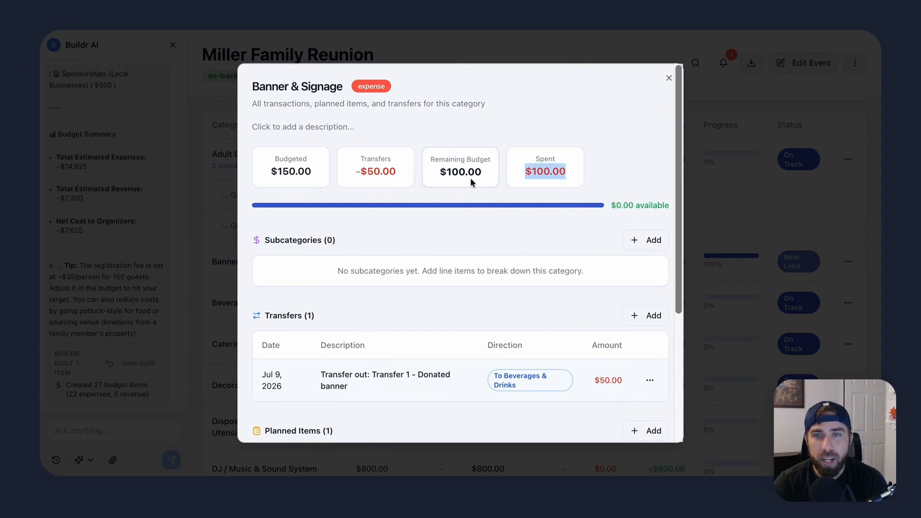
pyautogui.scroll(-4, 470, 177)
pyautogui.scroll(-1, 586, 330)
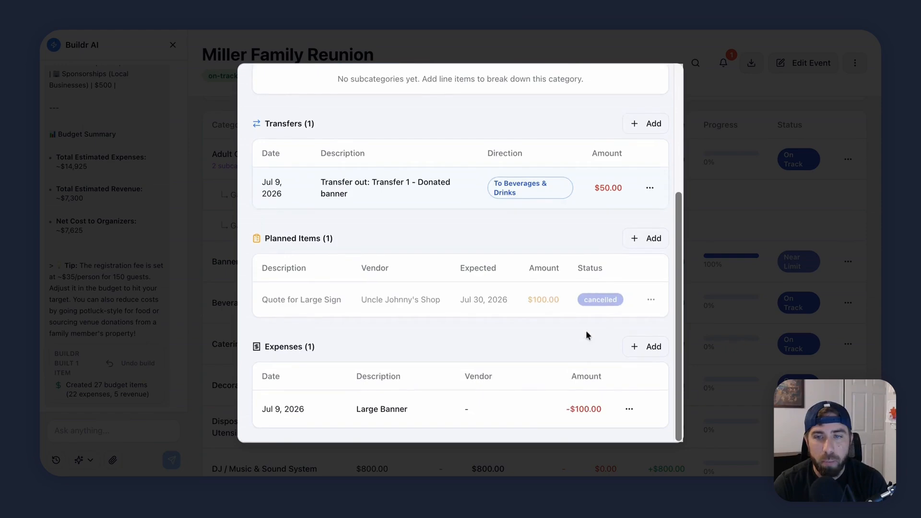
pyautogui.scroll(5, 600, 407)
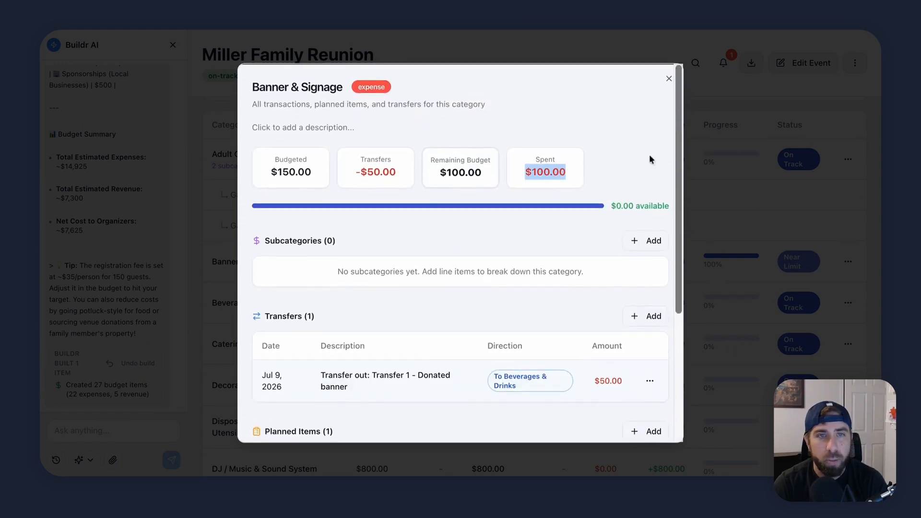
pyautogui.click(669, 78)
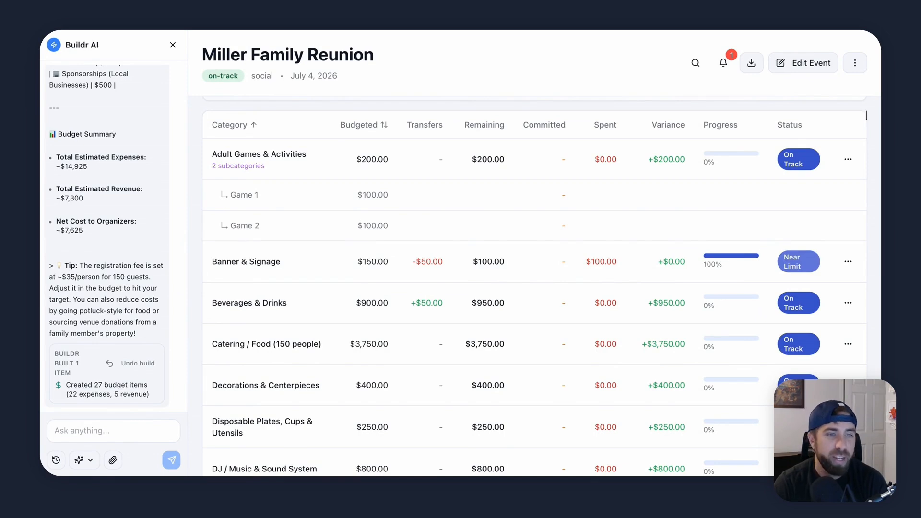
# Step: Look through the whole expense category table, from the first category to the total row
pyautogui.scroll(-2, 522, 353)
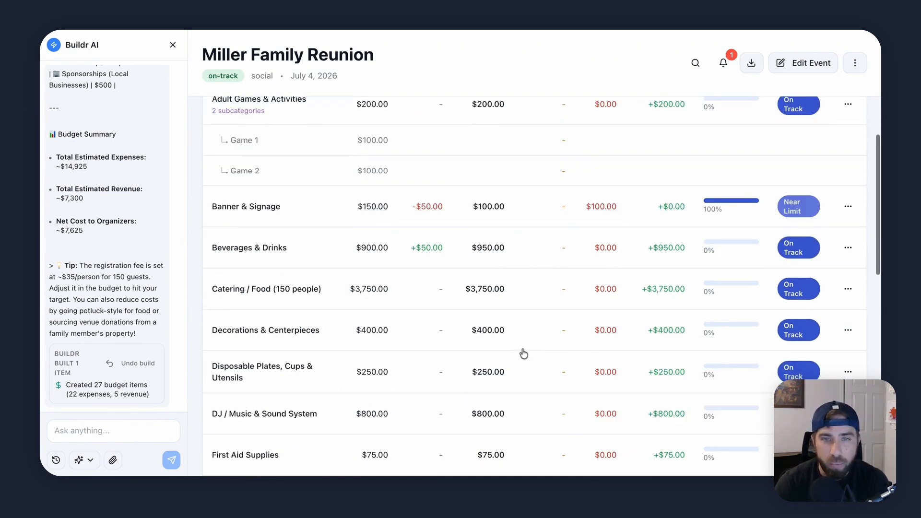
pyautogui.scroll(-12, 465, 352)
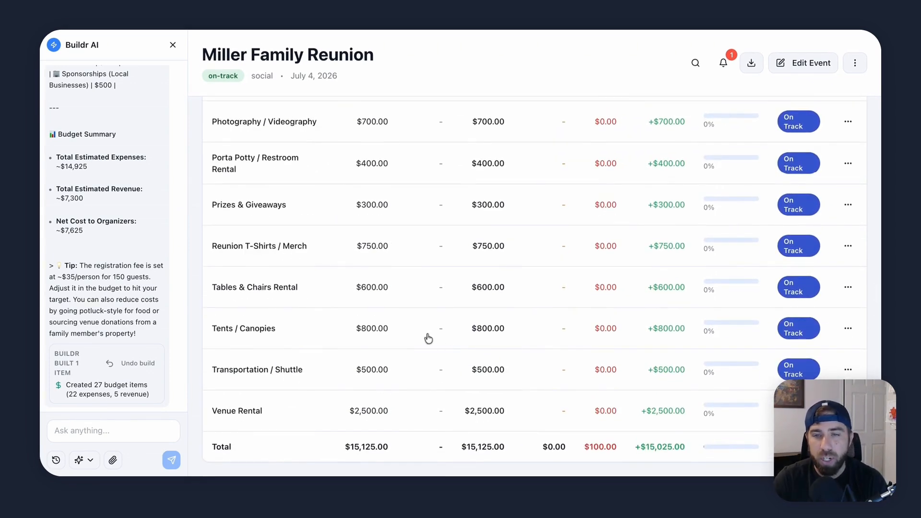
pyautogui.scroll(12, 429, 338)
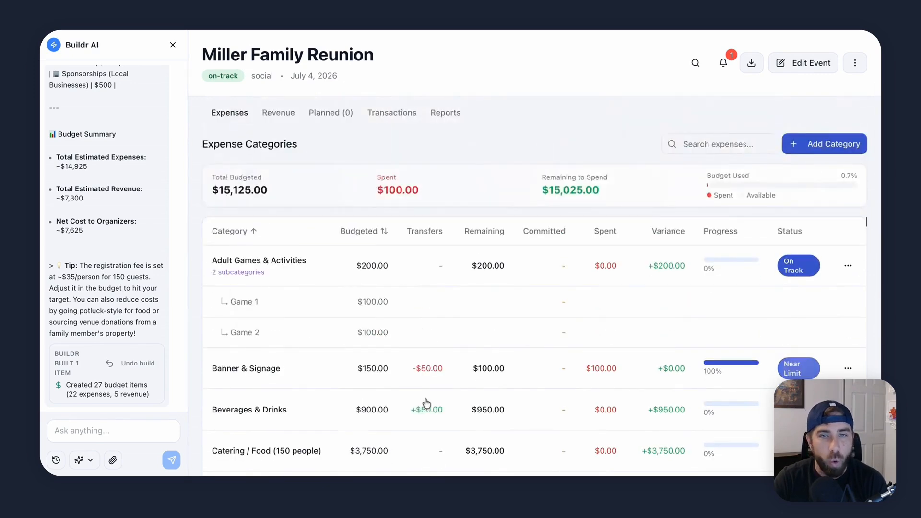
pyautogui.scroll(-3, 427, 403)
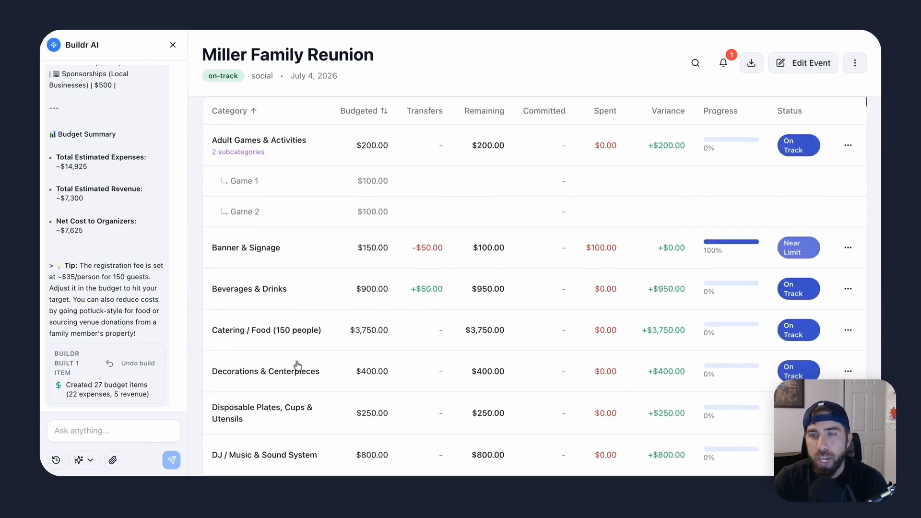
pyautogui.scroll(-3, 297, 365)
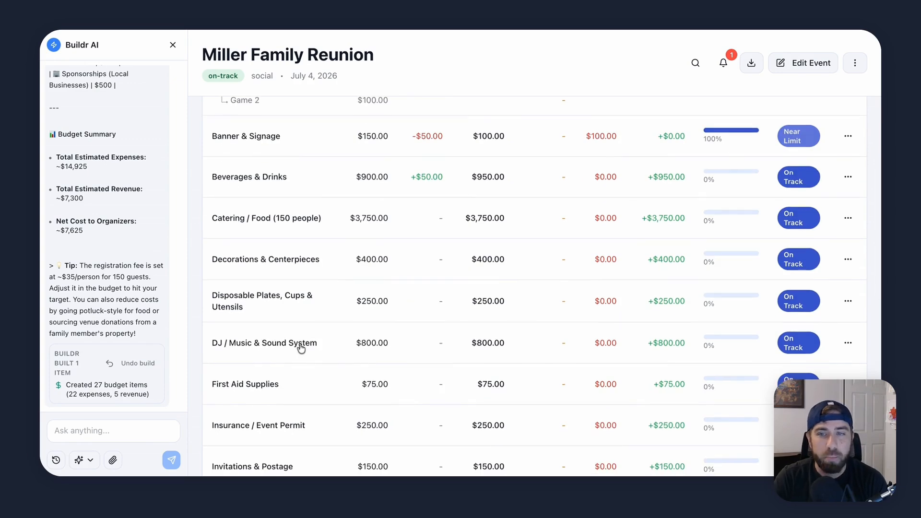
pyautogui.scroll(-5, 301, 348)
pyautogui.scroll(15, 569, 363)
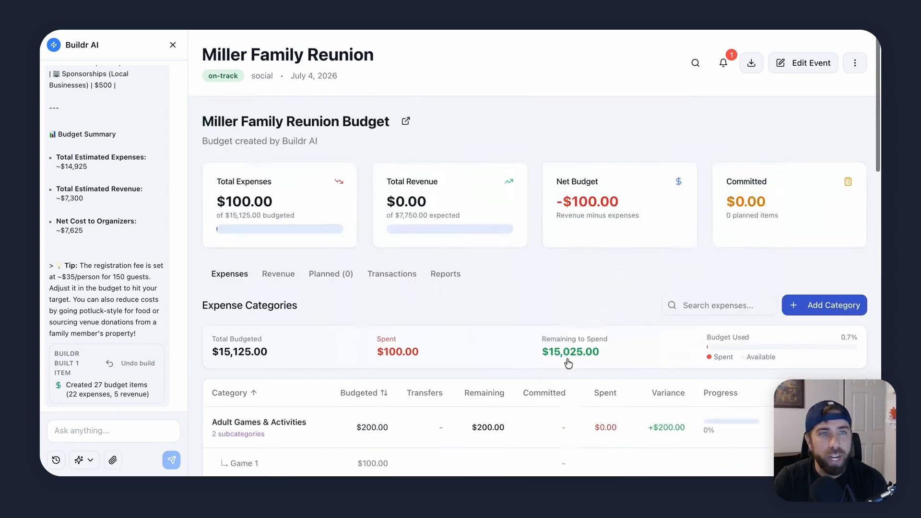
# Step: View the budget's list of transactions, its planned items and its budget reports
pyautogui.click(392, 278)
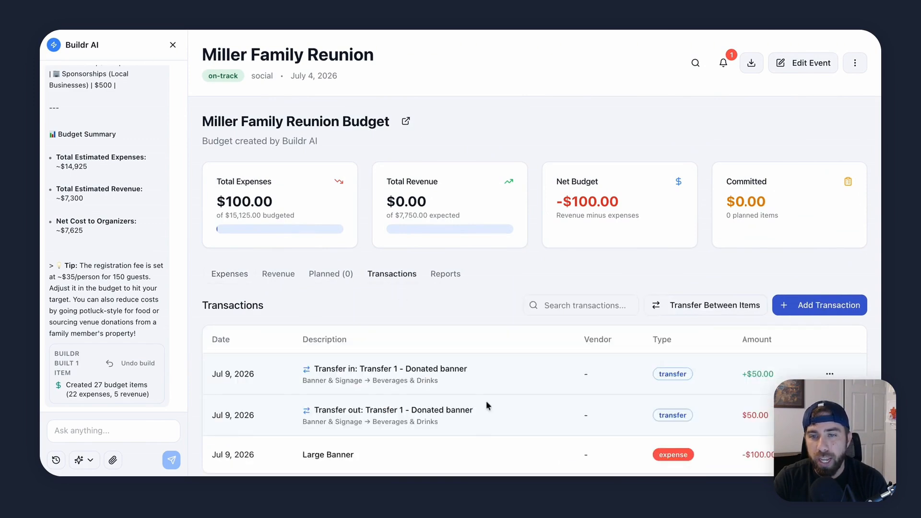
pyautogui.scroll(-1, 486, 401)
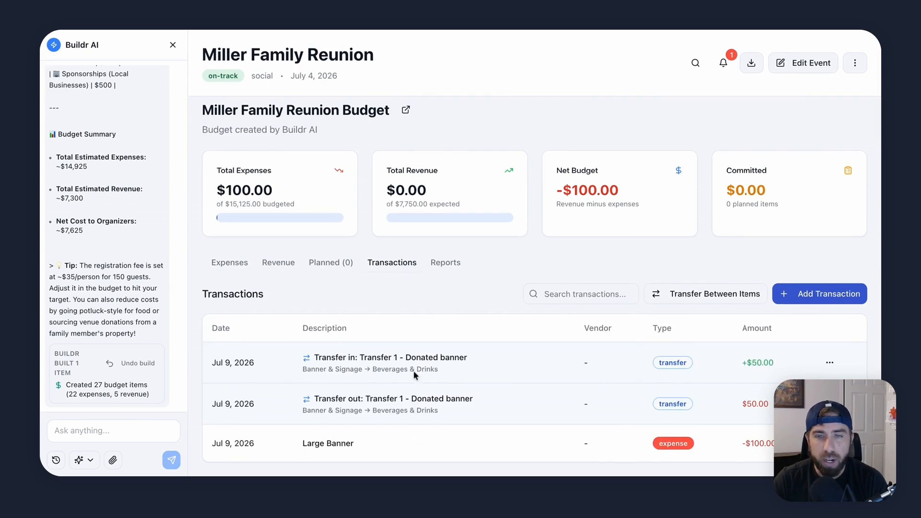
pyautogui.click(330, 263)
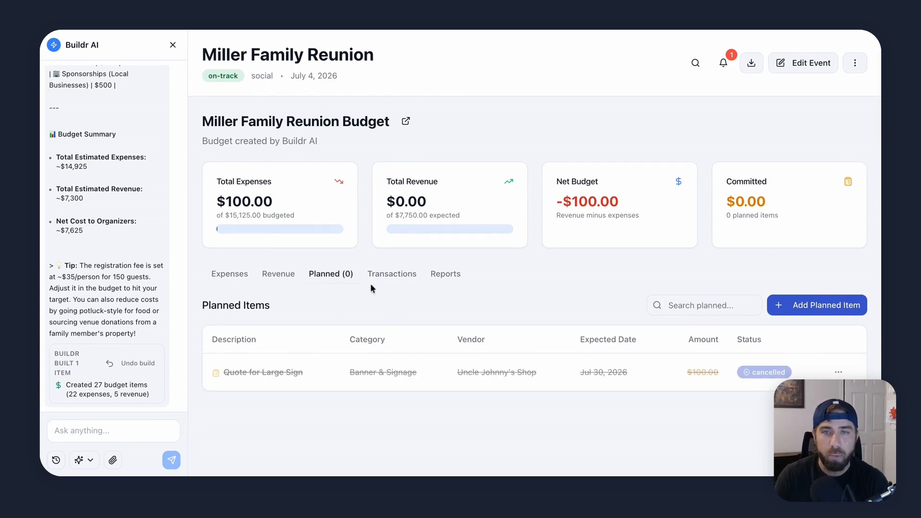
pyautogui.click(445, 277)
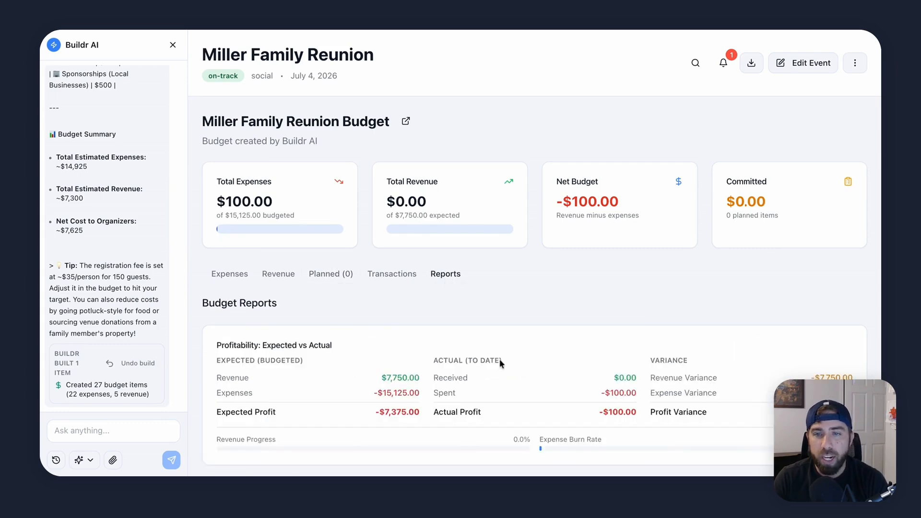
# Step: Review the budget reports from the profitability comparison to the revenue categories, and check the total budget under Budget Health
pyautogui.scroll(-5, 530, 402)
pyautogui.scroll(-5, 531, 406)
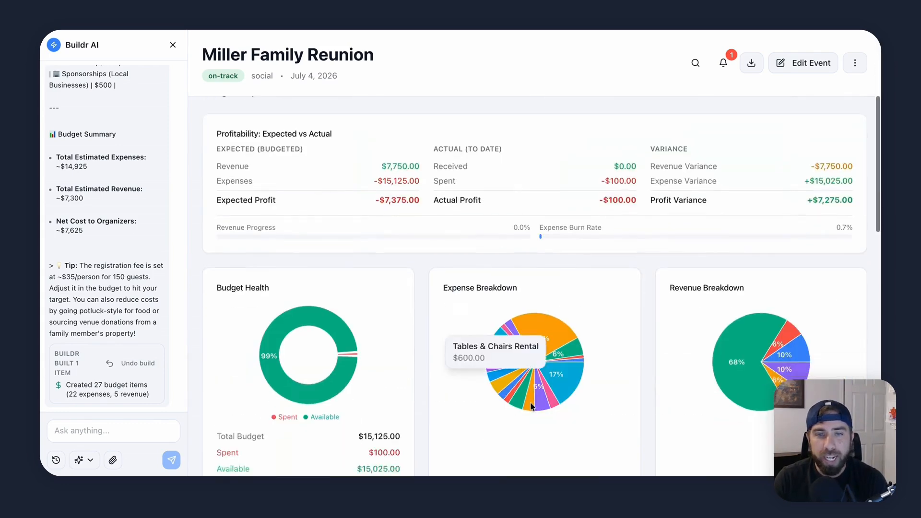
pyautogui.scroll(-10, 530, 406)
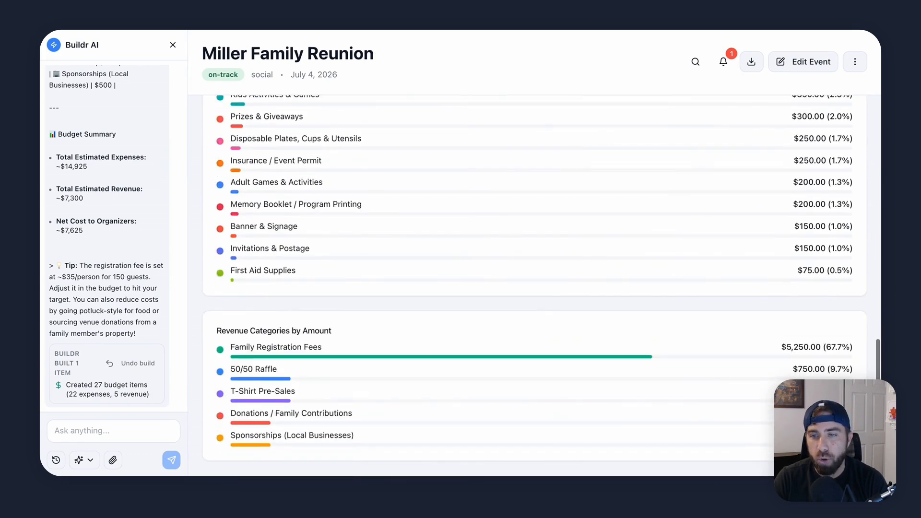
pyautogui.scroll(10, 531, 406)
pyautogui.scroll(1, 455, 338)
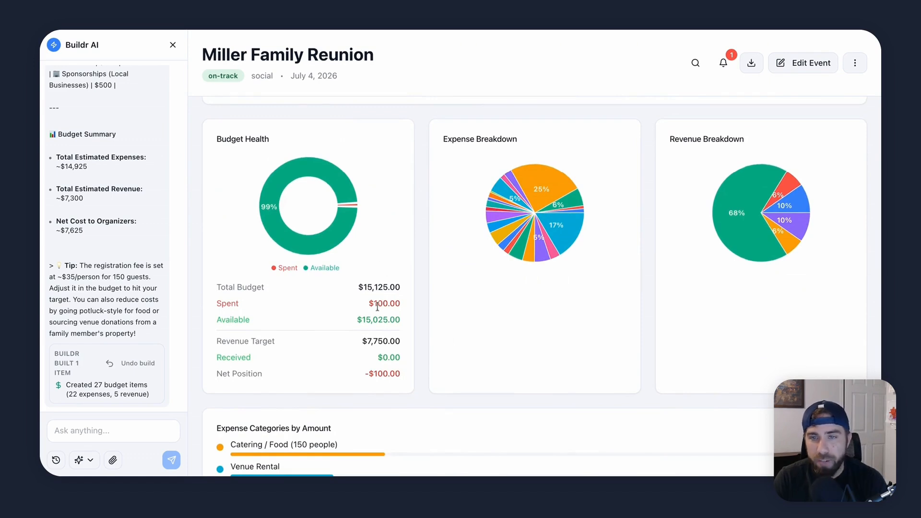
pyautogui.moveTo(407, 287); pyautogui.dragTo(369, 288)
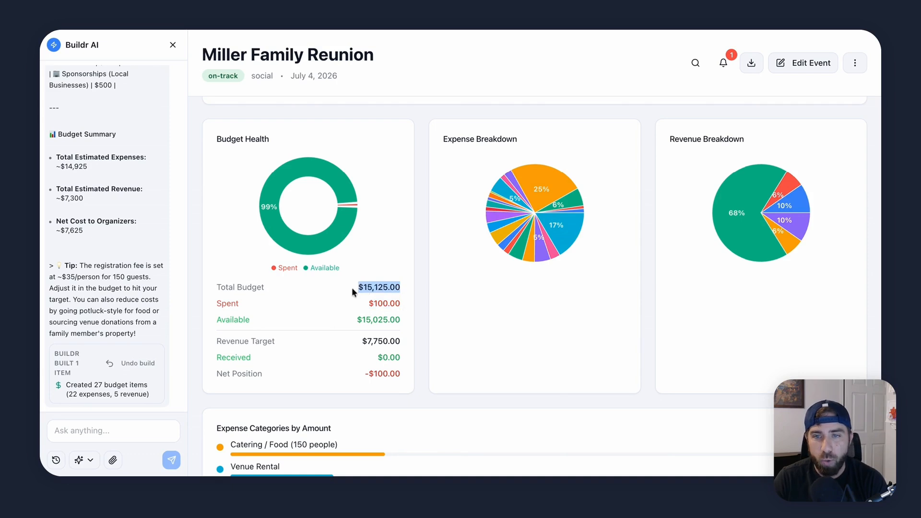
pyautogui.moveTo(331, 244)
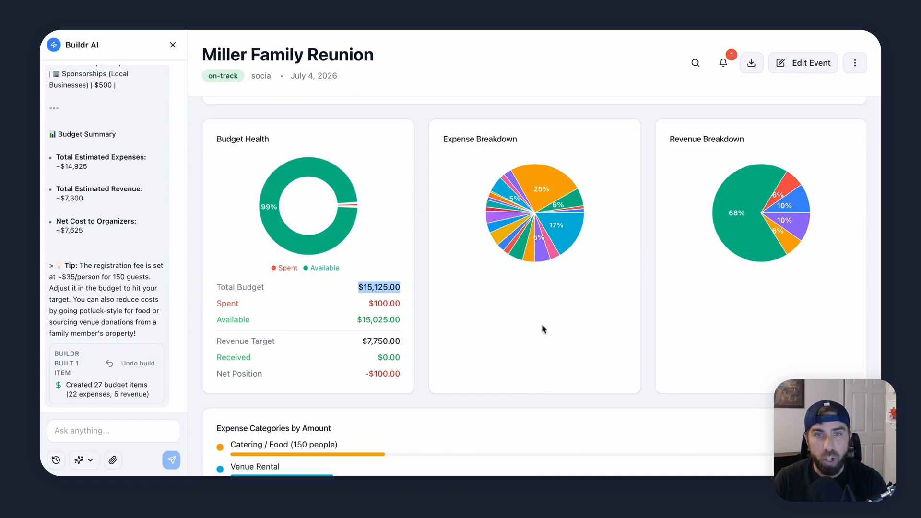
# Step: Examine the expense categories ranked by amount, checking the amounts and percentages of Catering / Food and Venue Rental
pyautogui.scroll(-8, 542, 327)
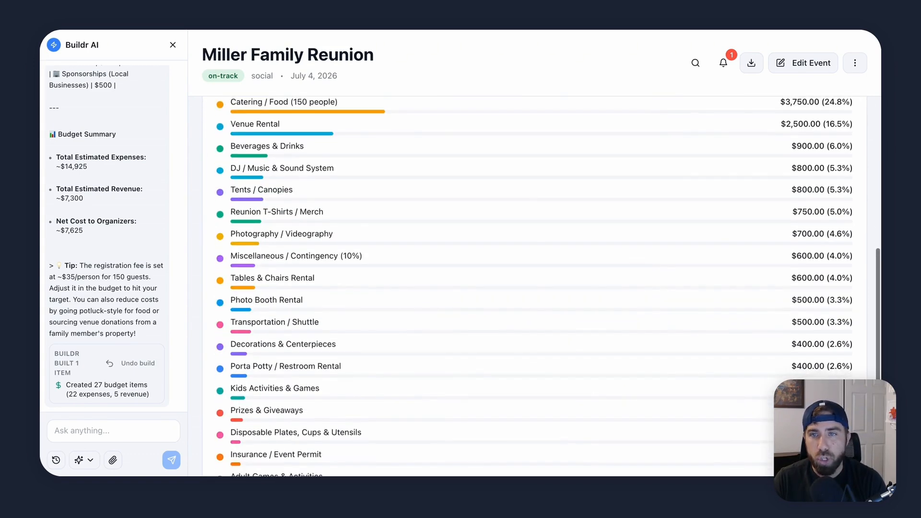
pyautogui.scroll(-3, 528, 287)
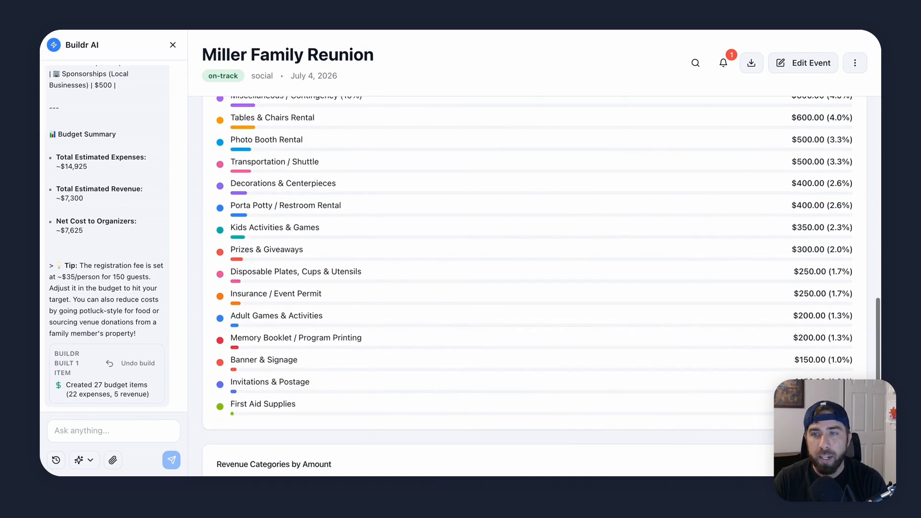
pyautogui.scroll(5, 528, 288)
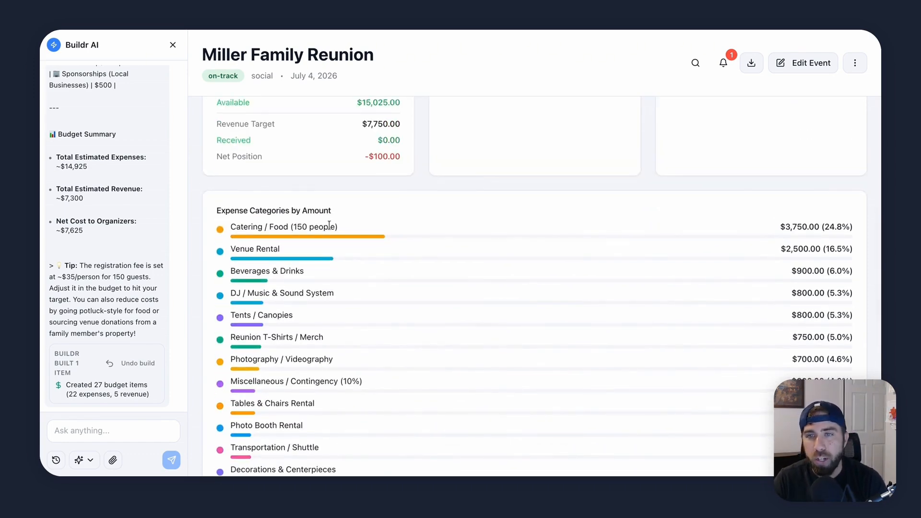
pyautogui.tripleClick(271, 226)
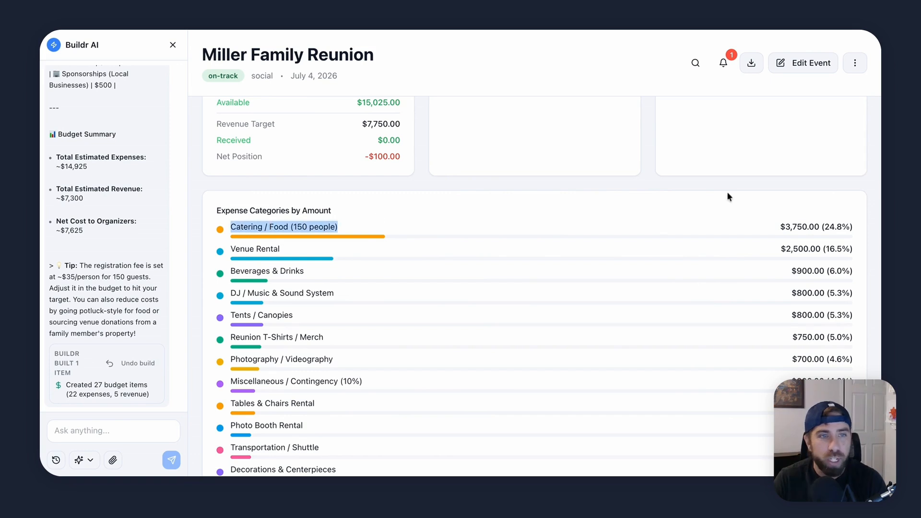
pyautogui.tripleClick(831, 225)
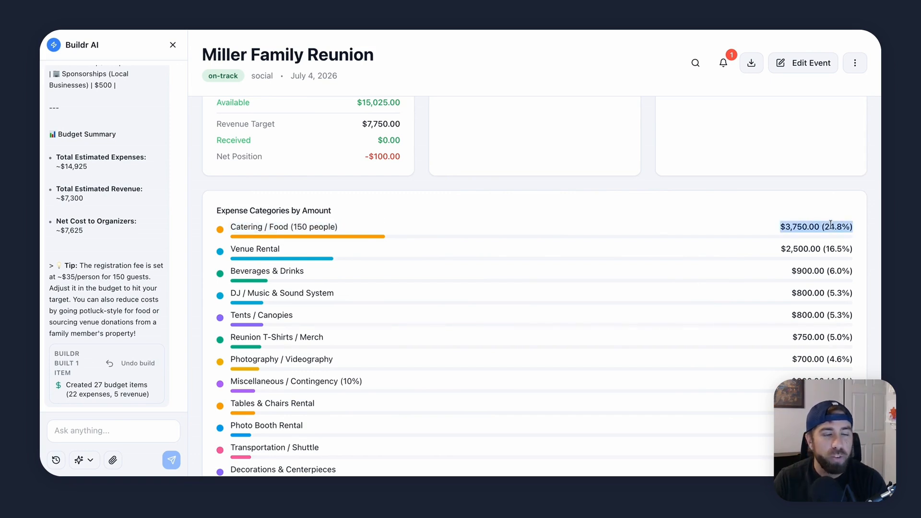
pyautogui.click(834, 251)
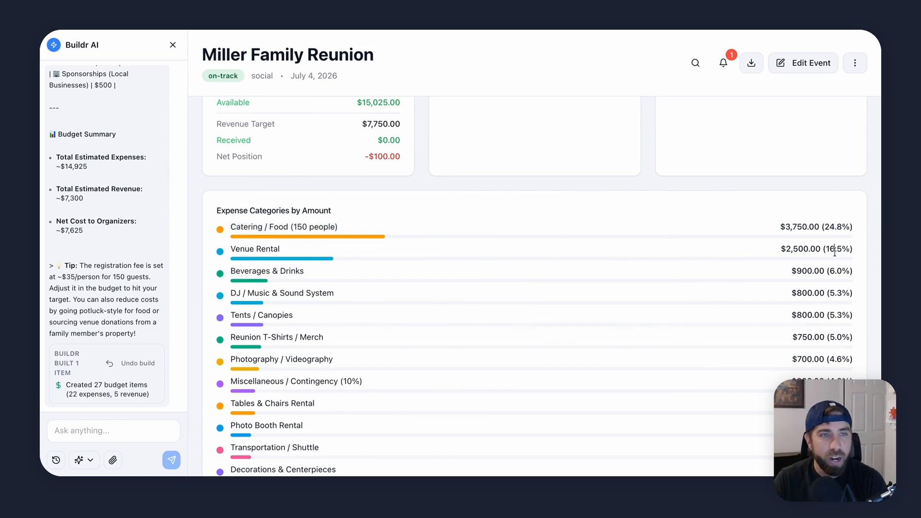
pyautogui.tripleClick(835, 250)
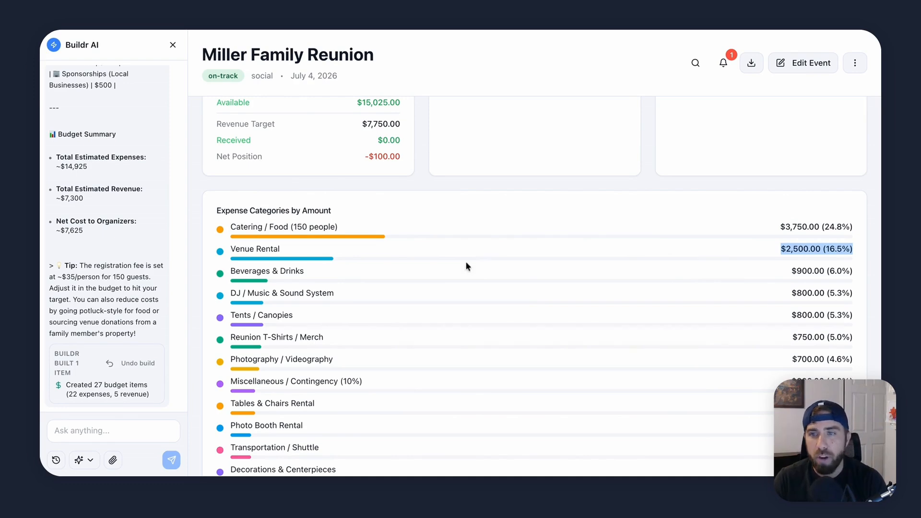
# Step: Return to the budget's expense categories and look back at the original budget request in the Buildr AI conversation
pyautogui.scroll(6, 444, 246)
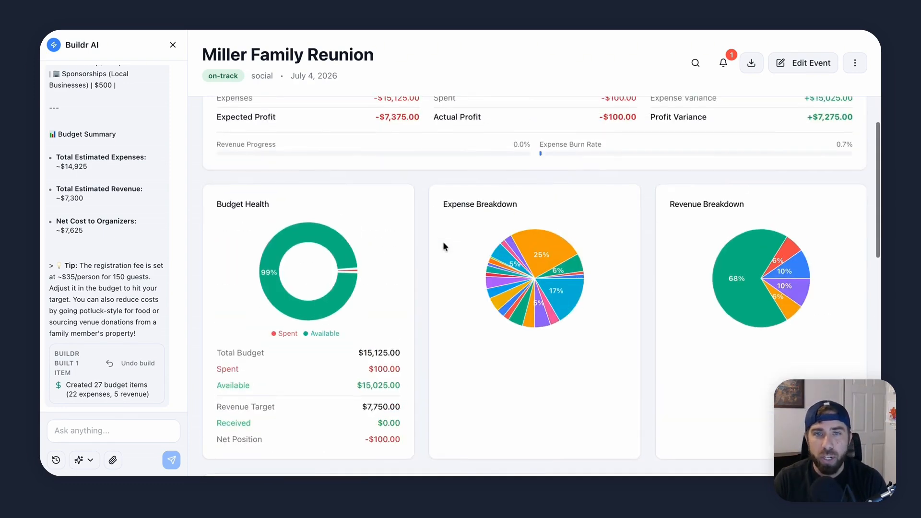
pyautogui.scroll(5, 443, 246)
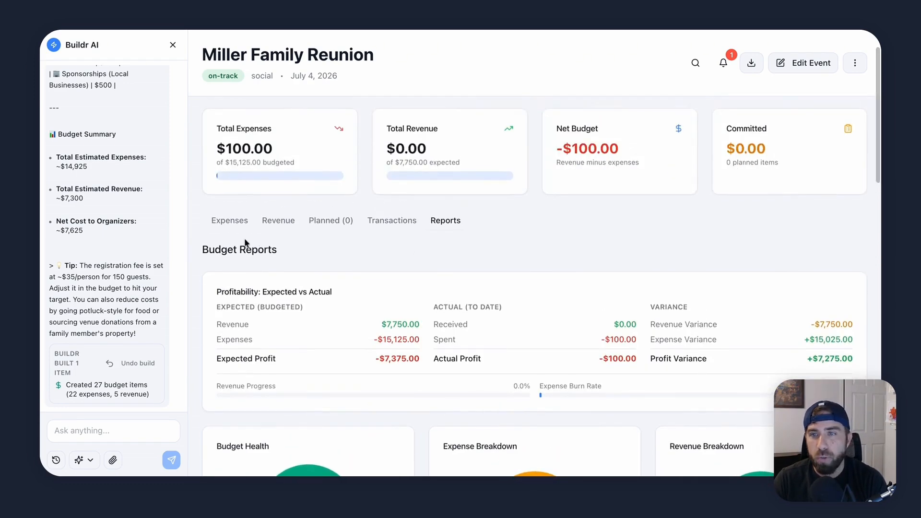
pyautogui.click(230, 223)
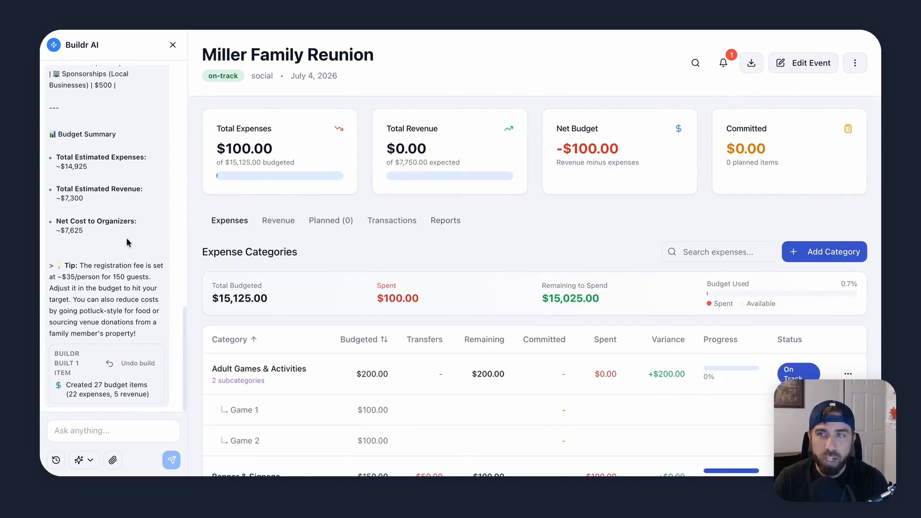
pyautogui.scroll(10, 128, 242)
pyautogui.scroll(5, 129, 243)
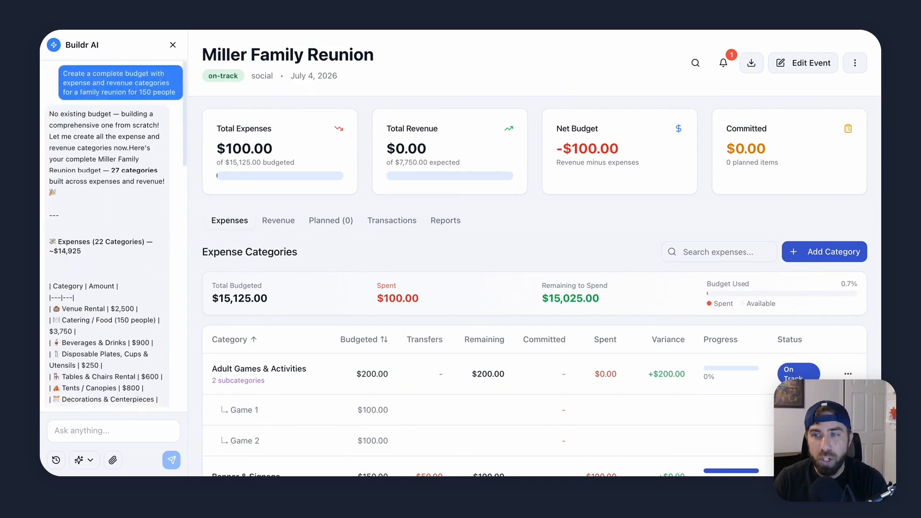